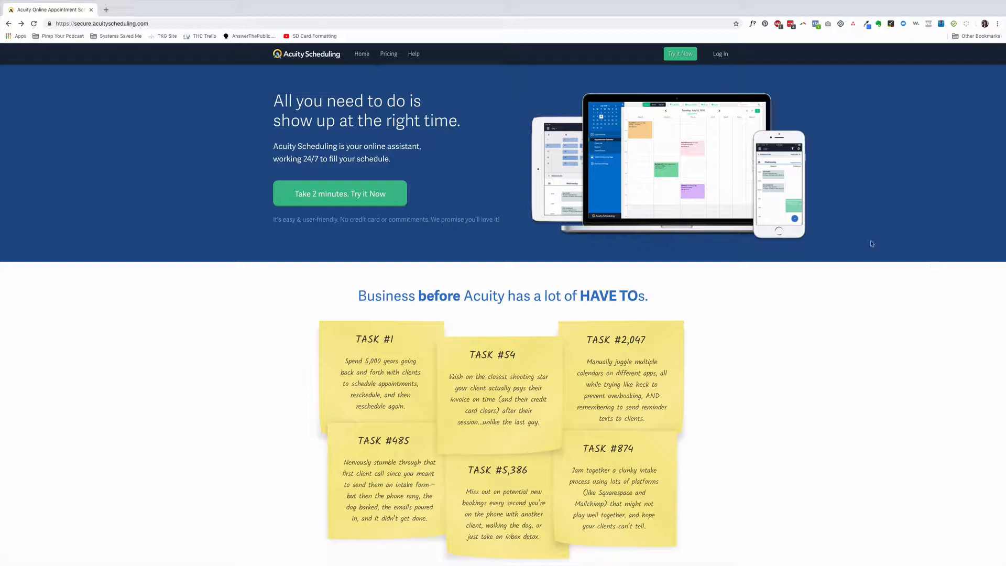
Step: Log in to the scheduling account with the saved e-mail and account password
{"action": "left_click", "coordinate": [720, 54]}
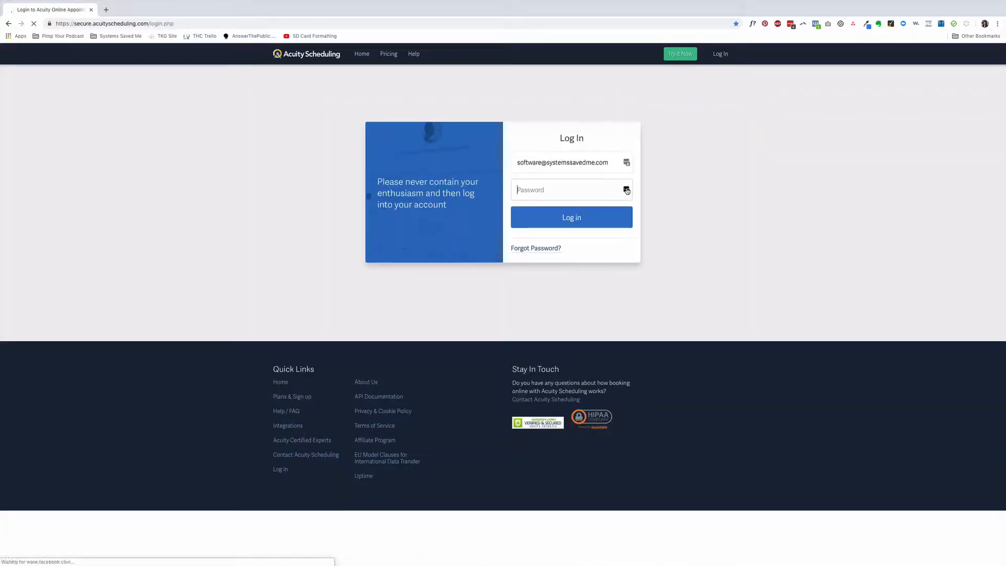
{"action": "left_click", "coordinate": [626, 189]}
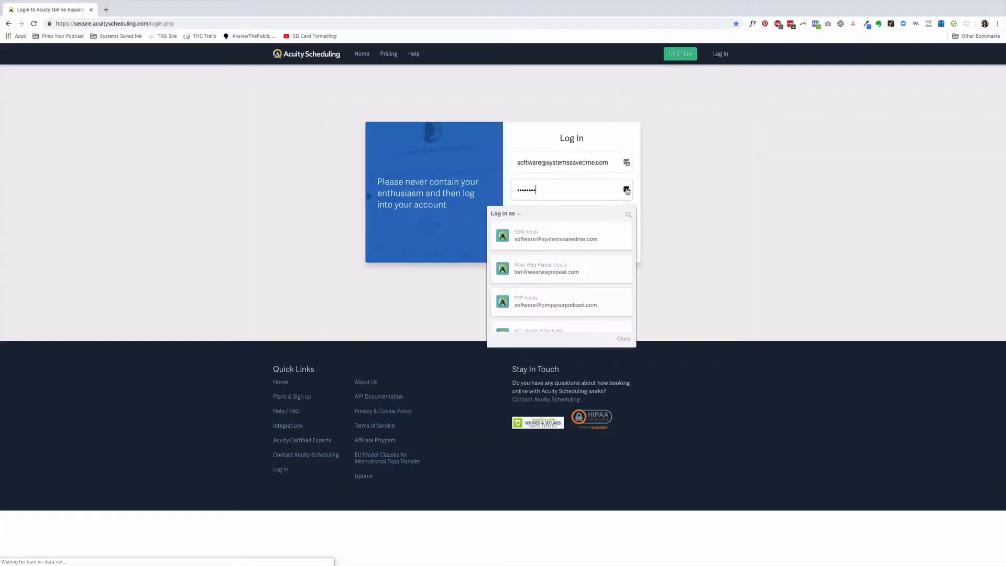
{"action": "left_click", "coordinate": [668, 197]}
{"action": "left_click", "coordinate": [622, 218]}
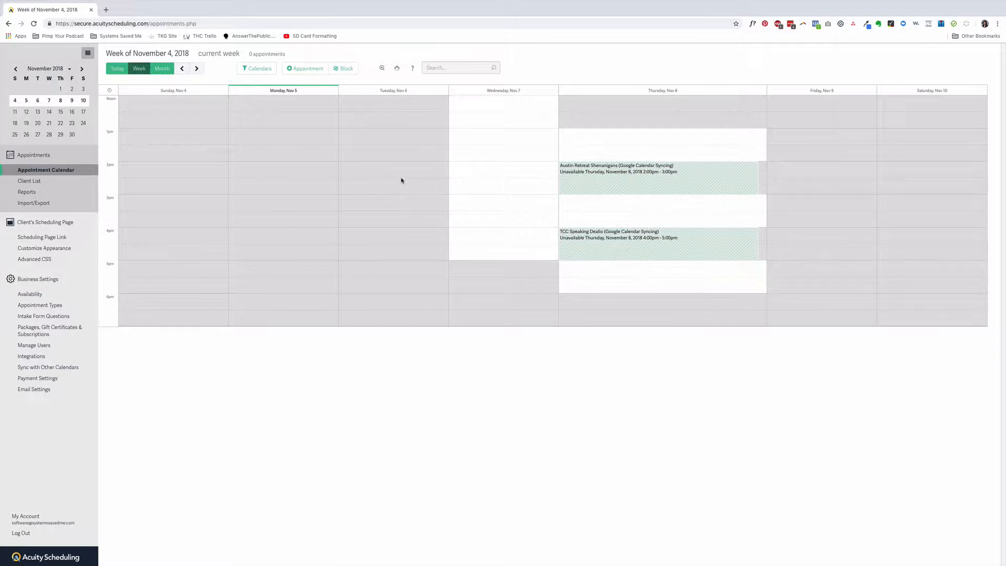
Step: Start a new type of service from the appointment types, adding the description, confirmation message and block-off time fields
{"action": "left_click", "coordinate": [41, 306]}
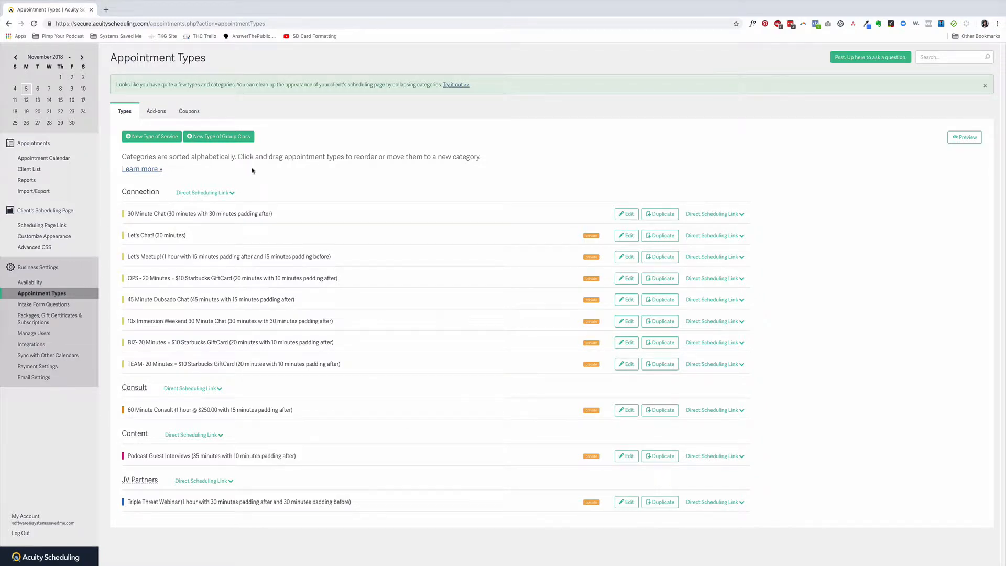
{"action": "left_click", "coordinate": [152, 139]}
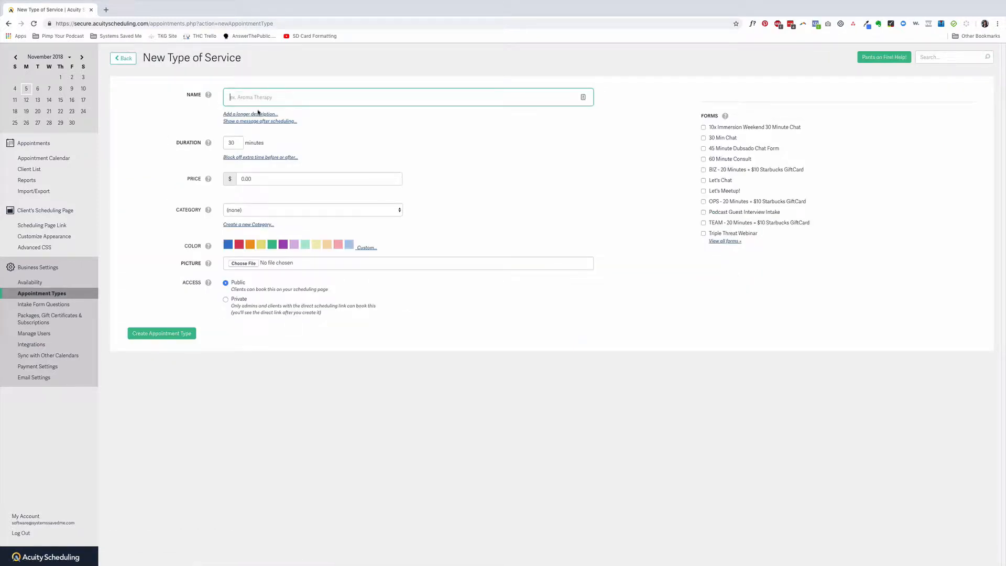
{"action": "left_click", "coordinate": [271, 115]}
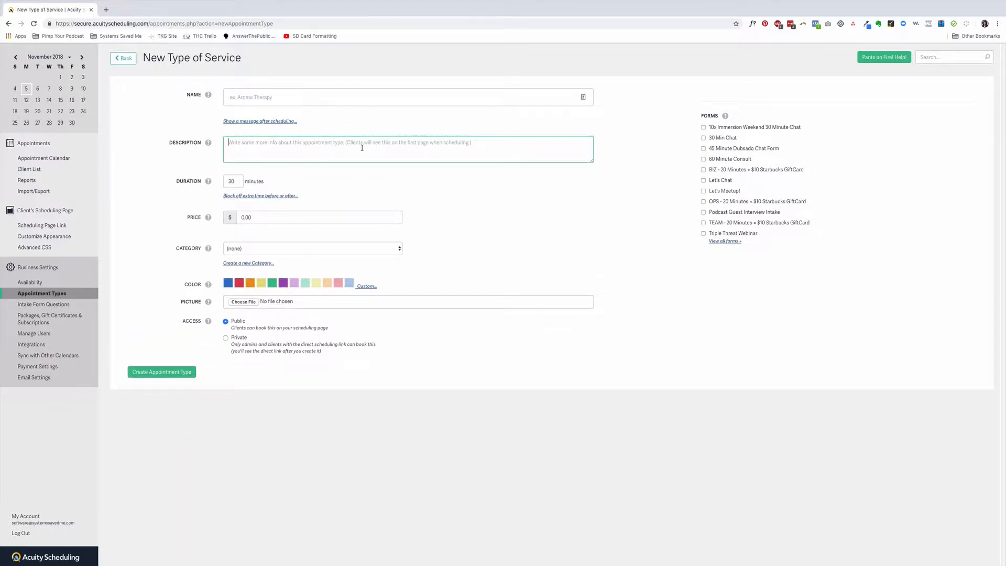
{"action": "left_click", "coordinate": [272, 122]}
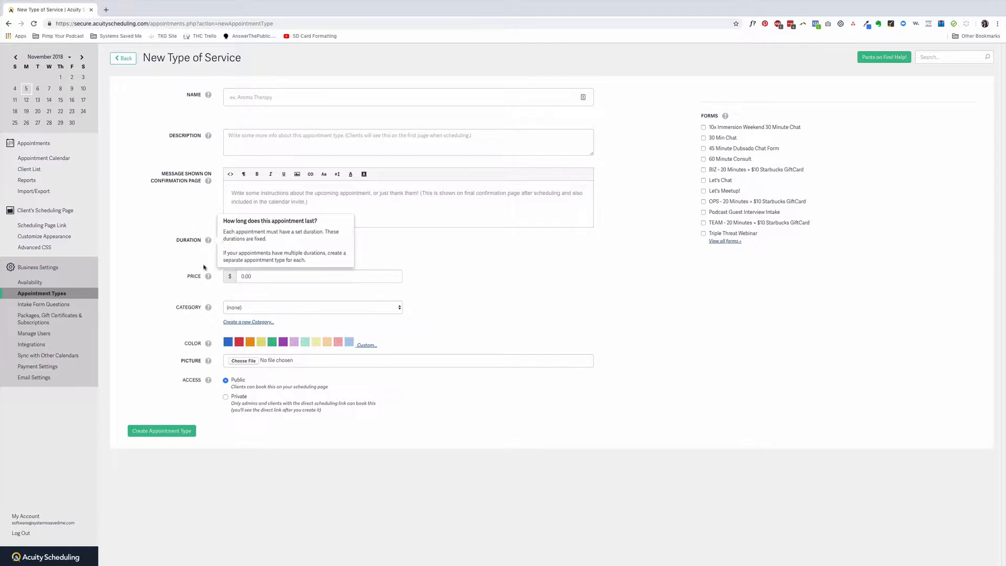
{"action": "left_click", "coordinate": [247, 256]}
{"action": "left_click", "coordinate": [299, 266]}
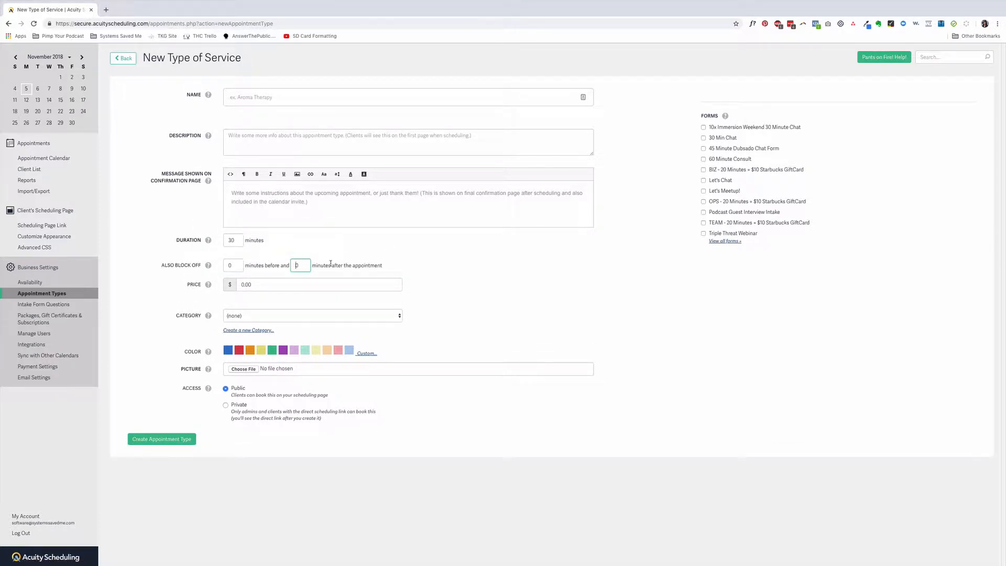
{"action": "double_click", "coordinate": [301, 265]}
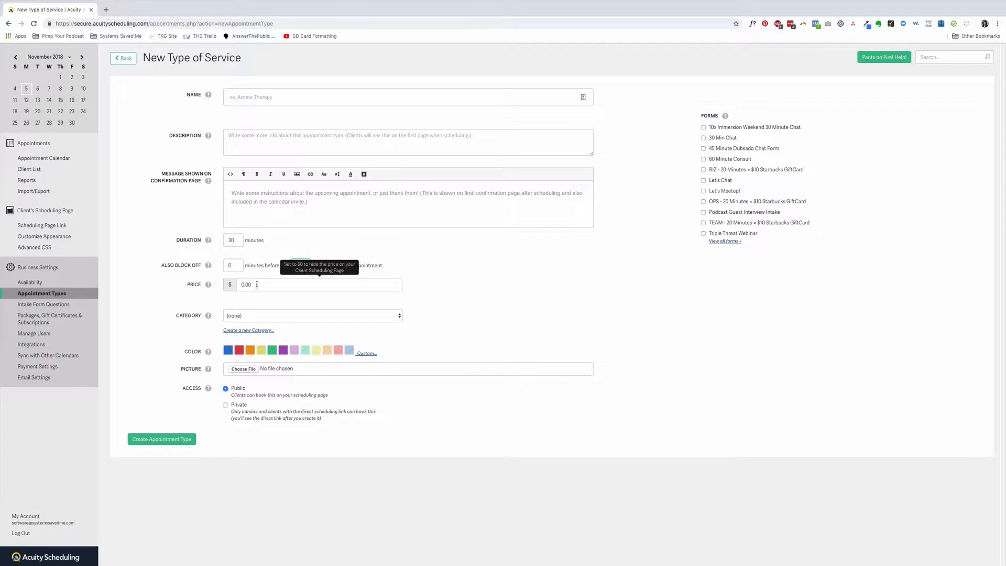
Step: Check the category choices and try Private access for the new service type, abandoning the form without saving
{"action": "left_click", "coordinate": [272, 317]}
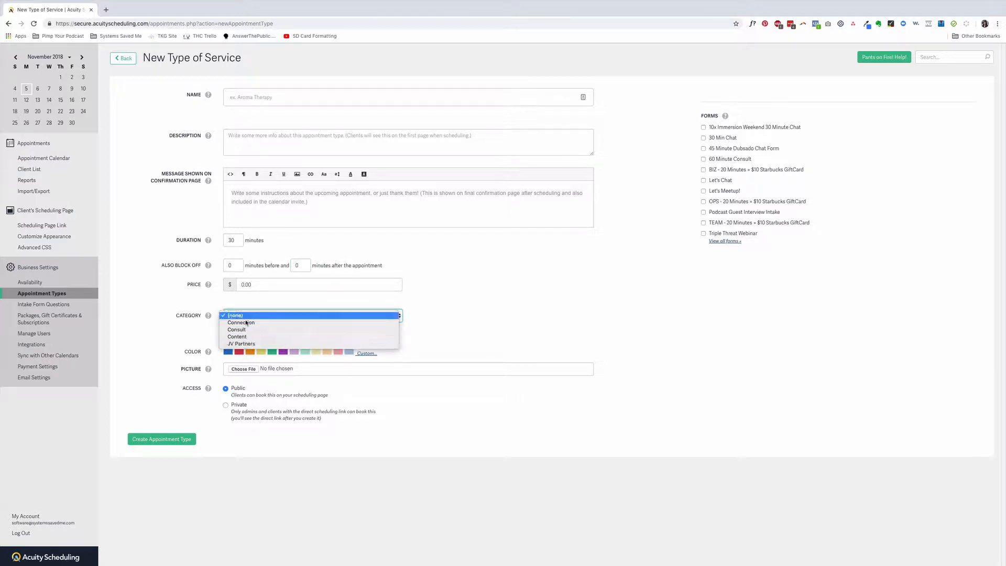
{"action": "left_click", "coordinate": [493, 303]}
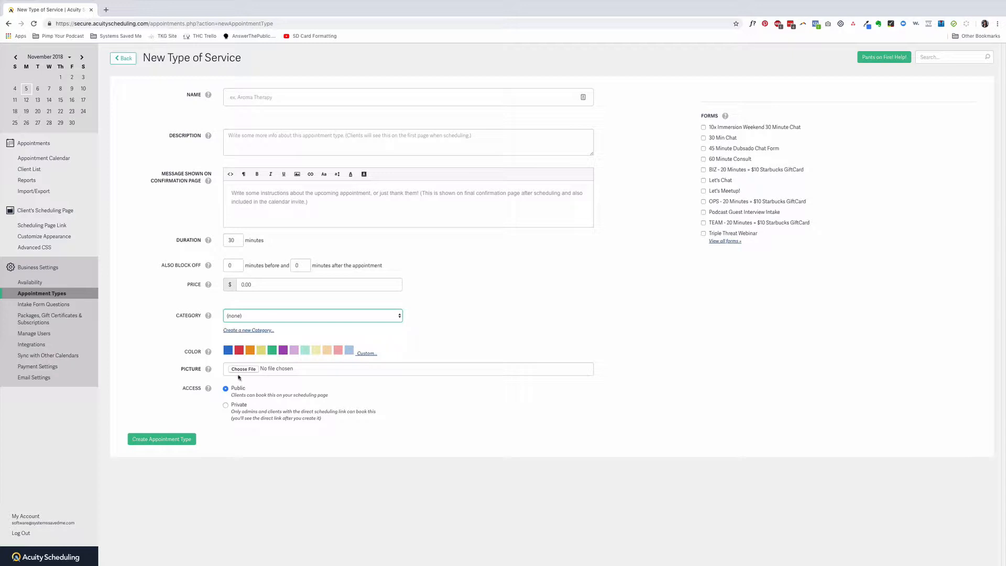
{"action": "left_click", "coordinate": [226, 405]}
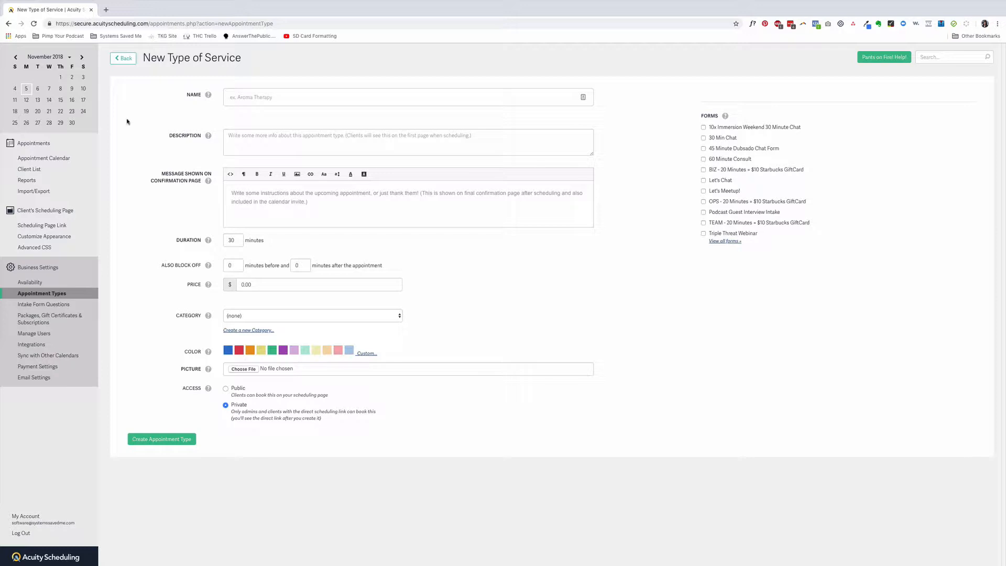
{"action": "left_click", "coordinate": [126, 61]}
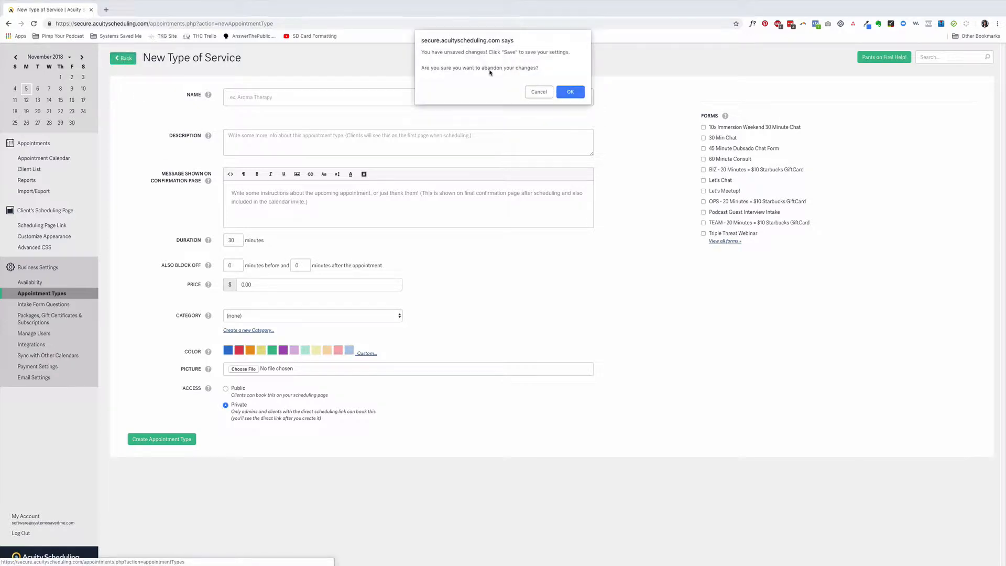
{"action": "left_click", "coordinate": [570, 90]}
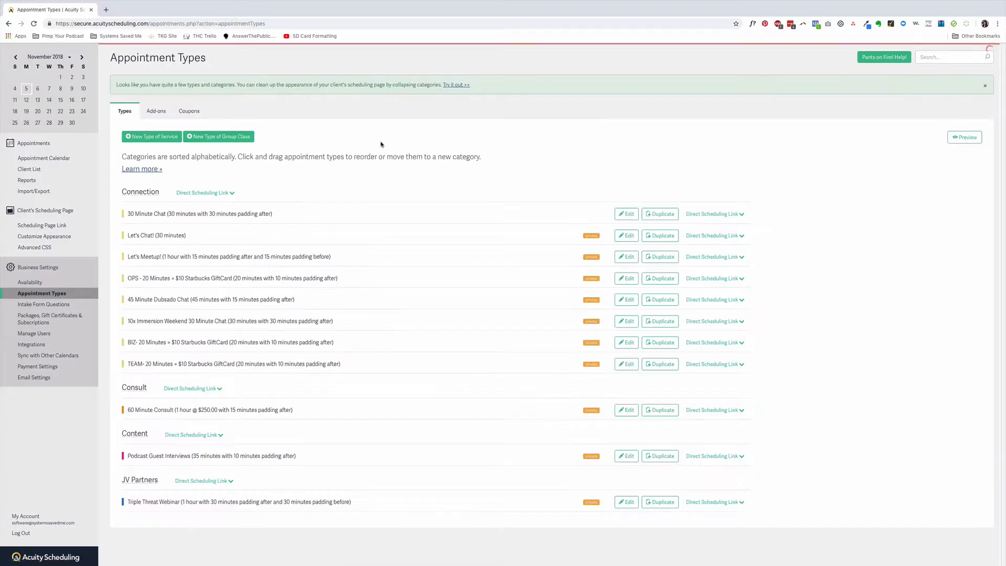
Step: Start a new type of group class, try requiring sign-up for all offered times, and discard the form
{"action": "left_click", "coordinate": [236, 137]}
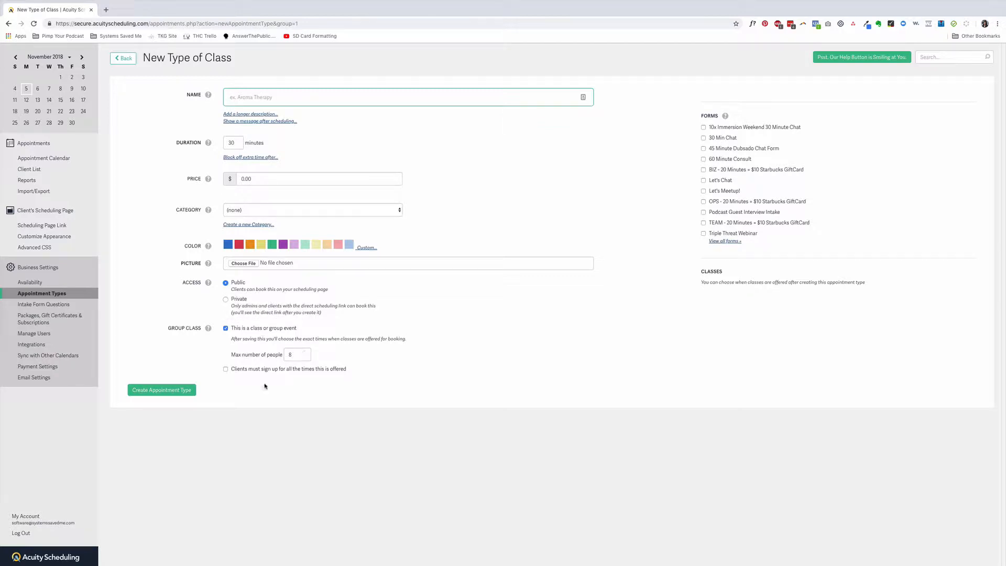
{"action": "left_click", "coordinate": [225, 369]}
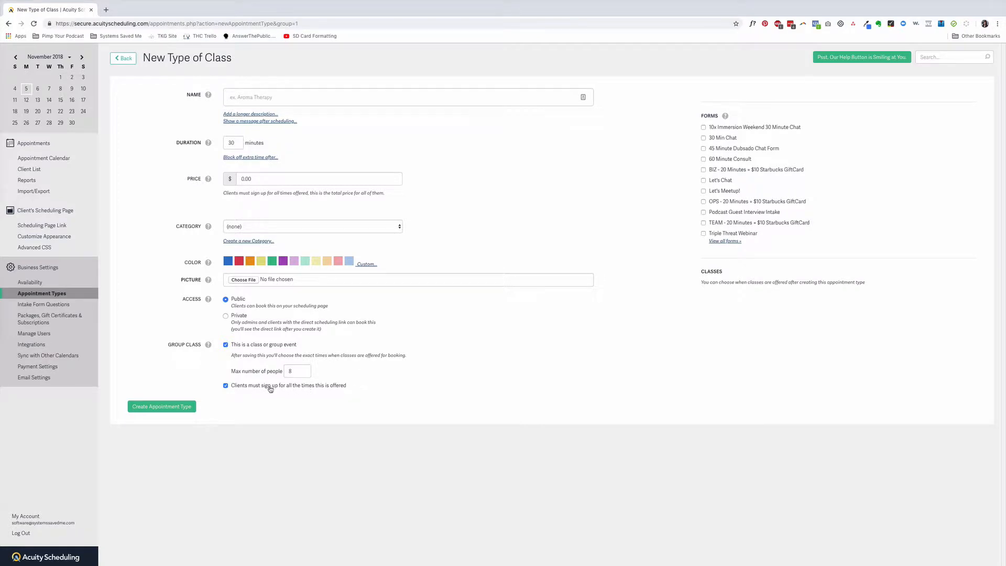
{"action": "left_click", "coordinate": [226, 386]}
{"action": "left_click", "coordinate": [120, 58]}
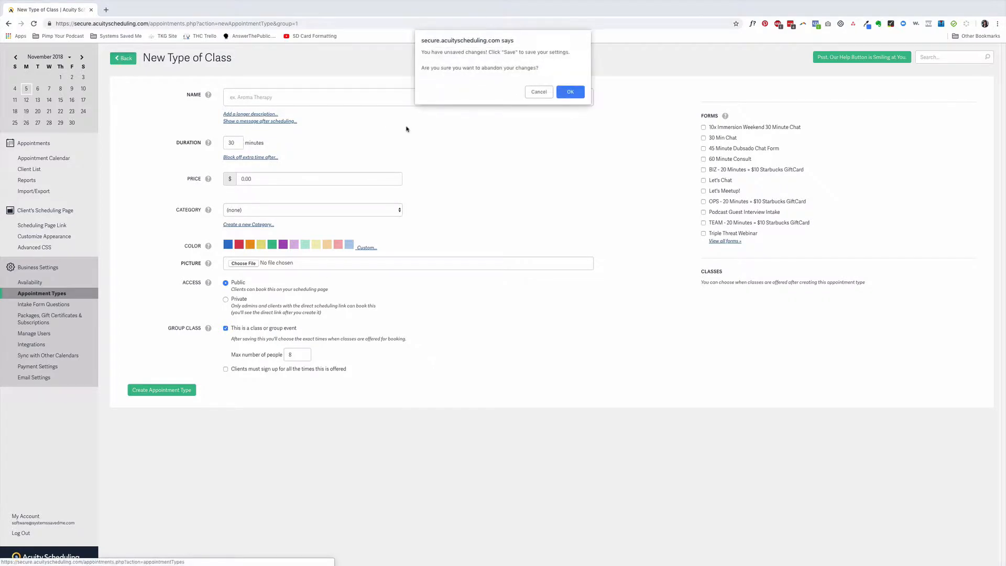
{"action": "left_click", "coordinate": [579, 94]}
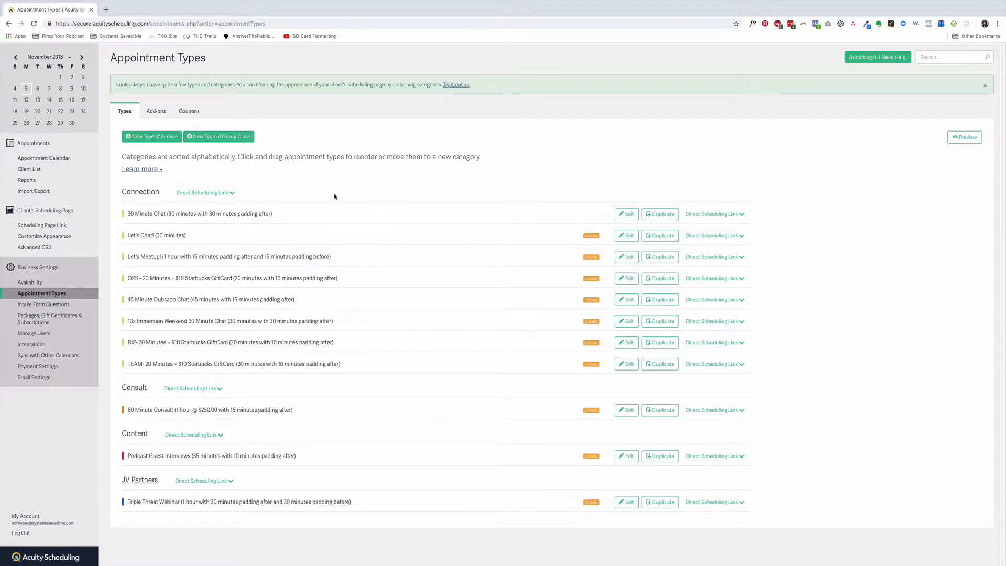
Step: Examine the appointment type groups and their availability in the Systems Saved Me calendar
{"action": "left_click", "coordinate": [33, 284]}
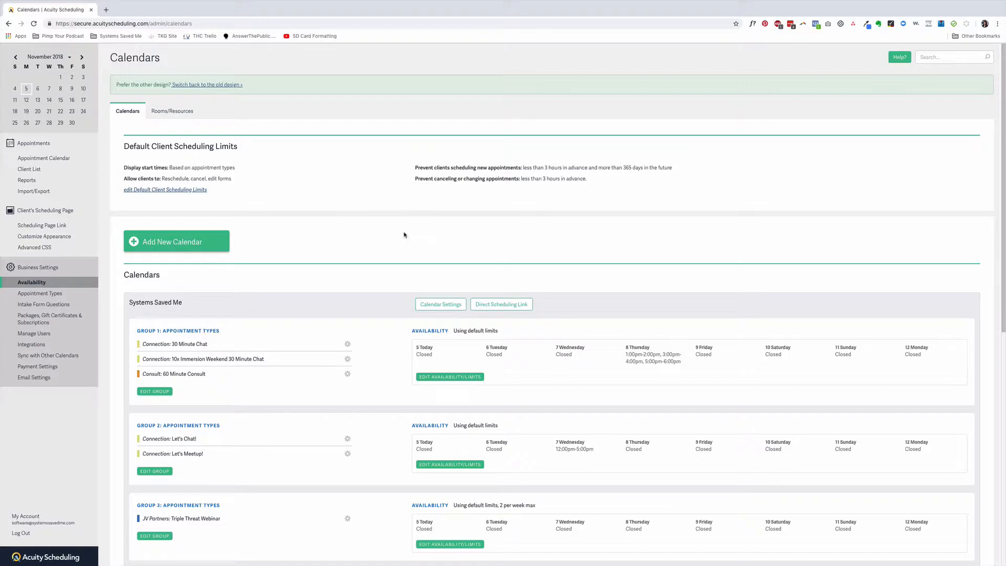
{"action": "scroll", "coordinate": [404, 233], "scroll_direction": "down", "scroll_amount": 3}
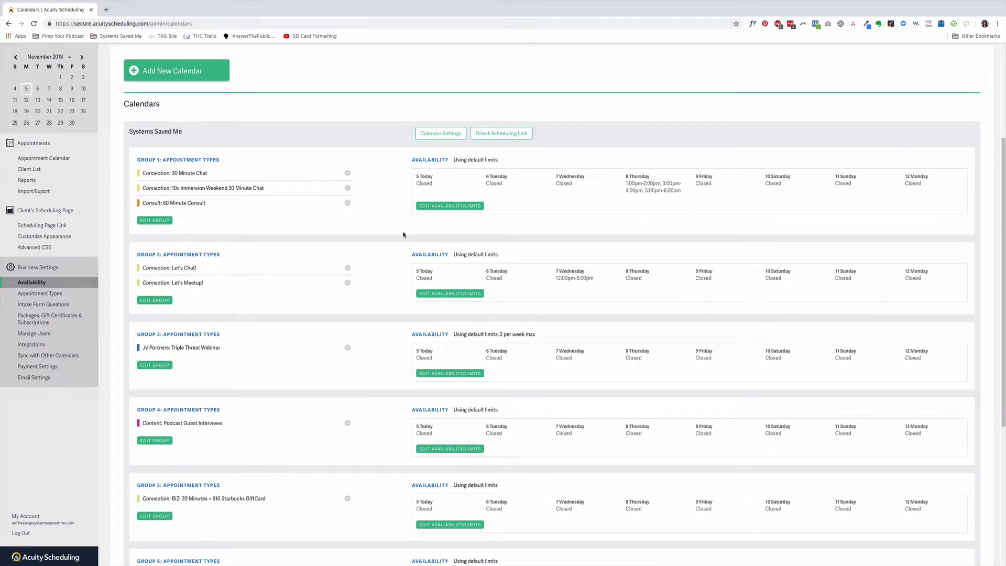
{"action": "scroll", "coordinate": [407, 224], "scroll_direction": "down", "scroll_amount": 1}
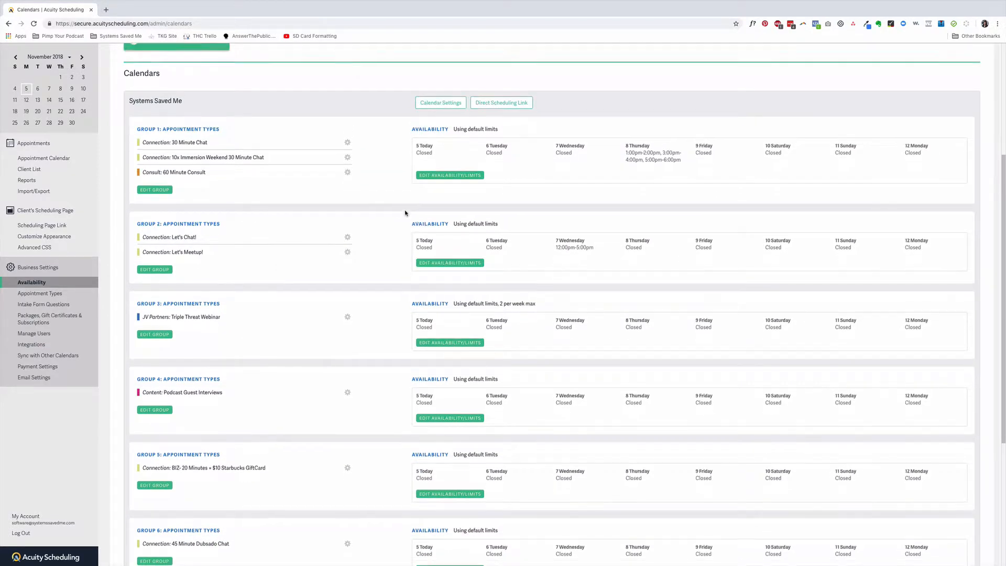
{"action": "scroll", "coordinate": [403, 213], "scroll_direction": "down", "scroll_amount": 4}
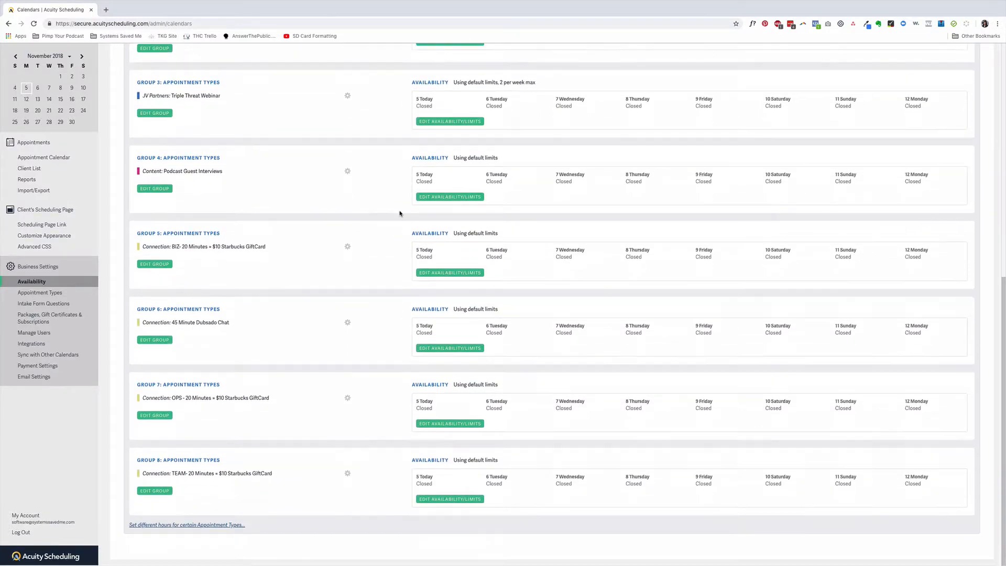
{"action": "scroll", "coordinate": [400, 213], "scroll_direction": "up", "scroll_amount": 5}
{"action": "scroll", "coordinate": [400, 214], "scroll_direction": "down", "scroll_amount": 1}
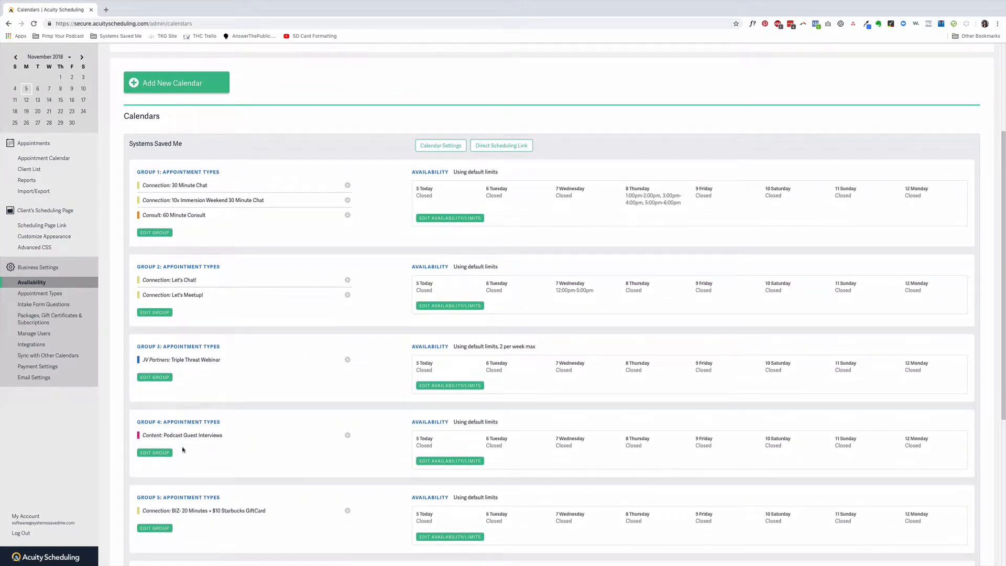
{"action": "scroll", "coordinate": [240, 425], "scroll_direction": "down", "scroll_amount": 1}
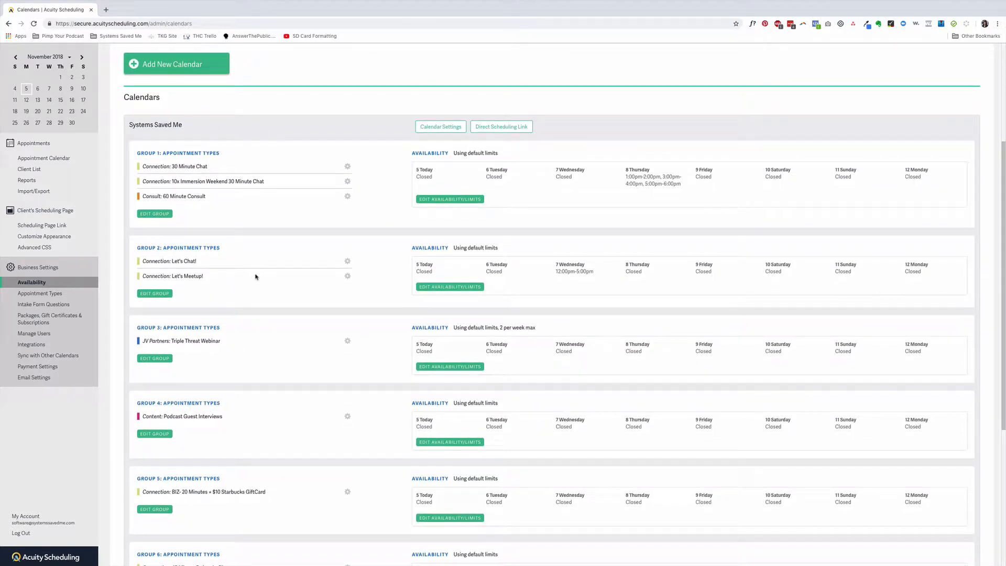
{"action": "scroll", "coordinate": [129, 186], "scroll_direction": "down", "scroll_amount": 1}
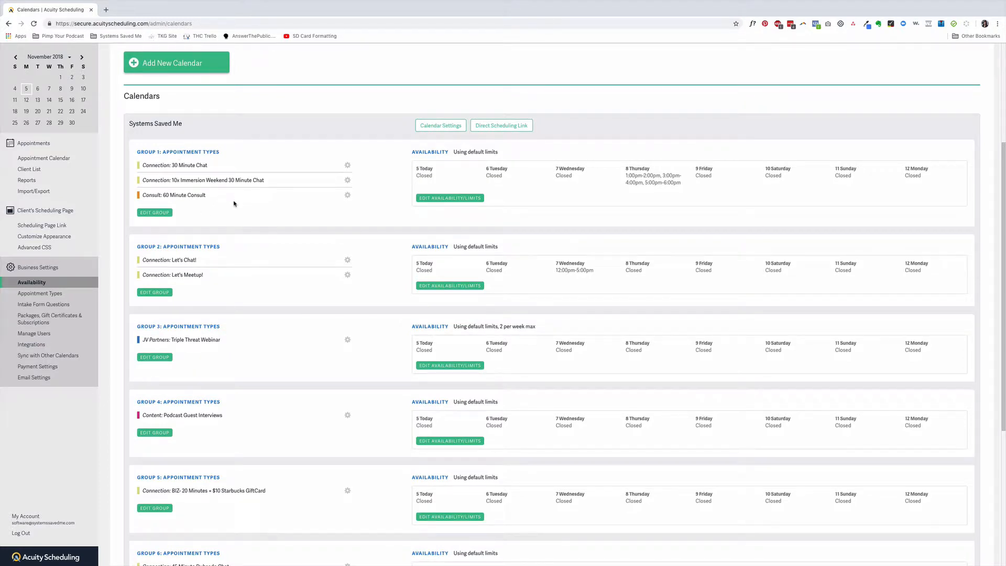
{"action": "scroll", "coordinate": [182, 278], "scroll_direction": "down", "scroll_amount": 1}
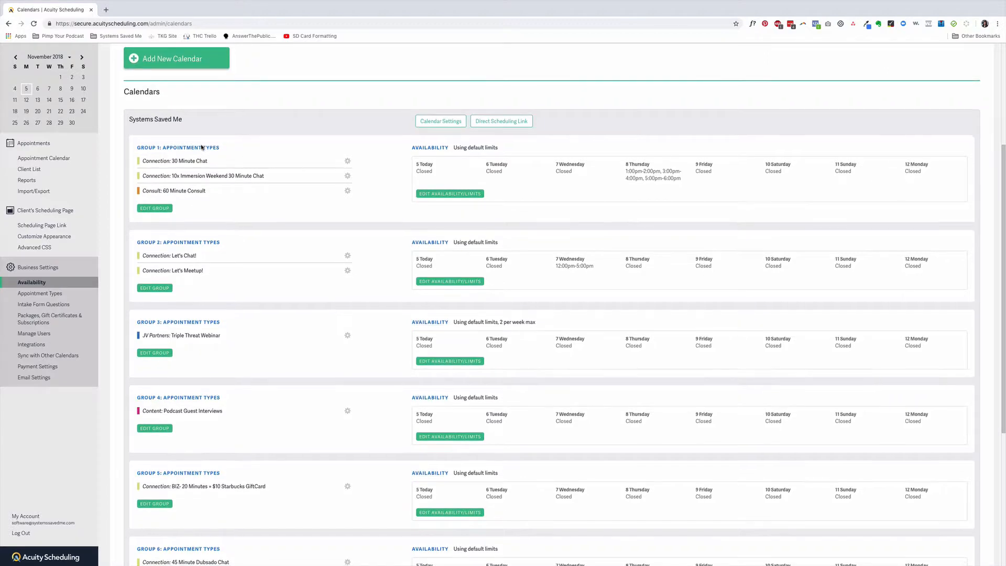
{"action": "scroll", "coordinate": [189, 277], "scroll_direction": "up", "scroll_amount": 1}
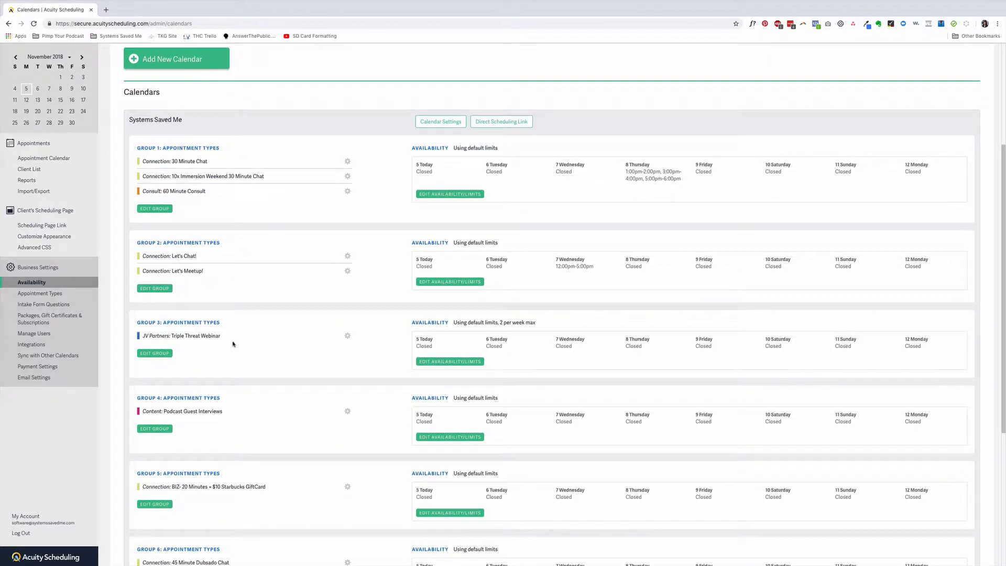
{"action": "scroll", "coordinate": [251, 358], "scroll_direction": "down", "scroll_amount": 1}
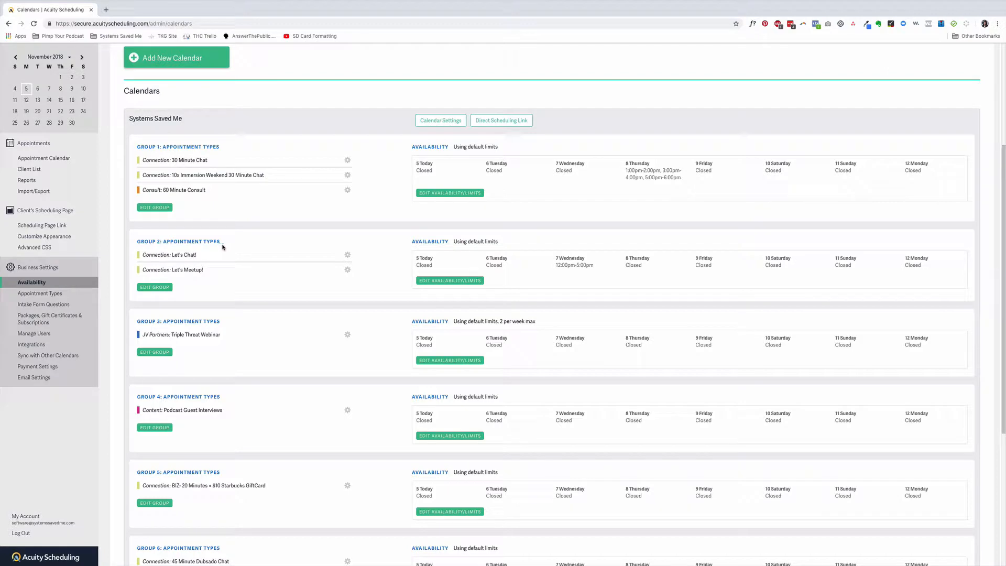
{"action": "scroll", "coordinate": [278, 241], "scroll_direction": "down", "scroll_amount": 1}
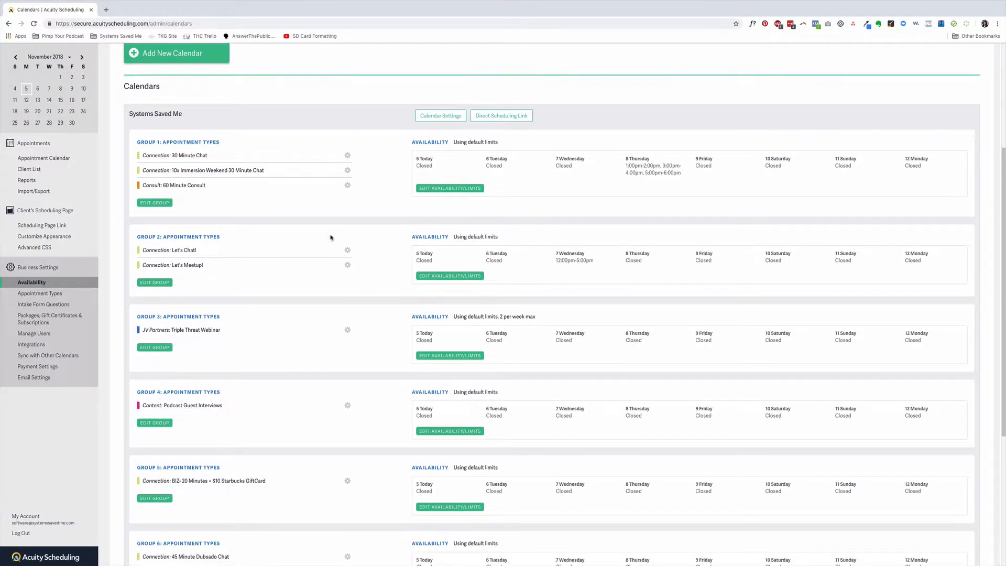
Step: Save 12:00pm-5:00pm as the November 14, 2018 hours for the Group 1 appointment types
{"action": "left_click", "coordinate": [451, 188]}
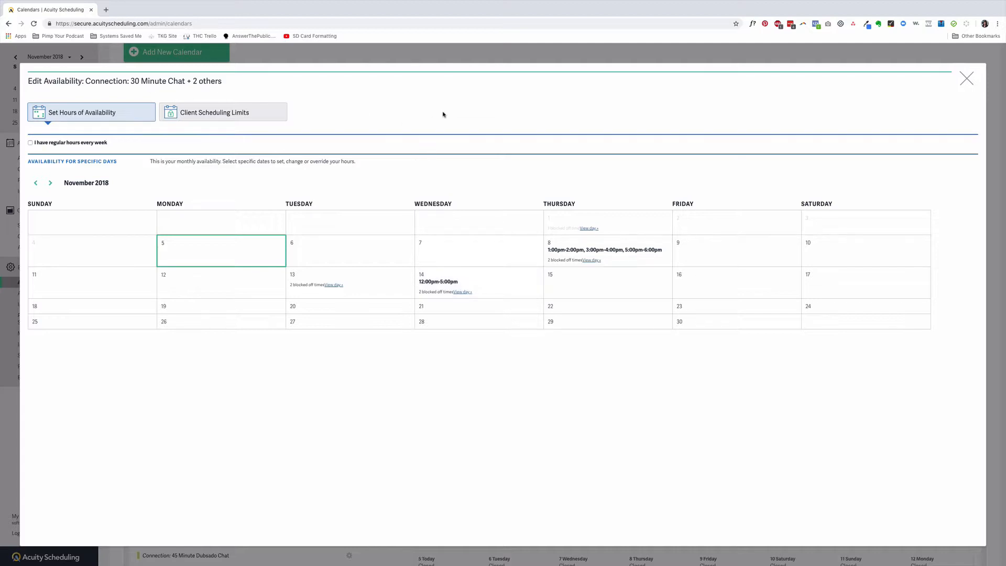
{"action": "left_click", "coordinate": [248, 119]}
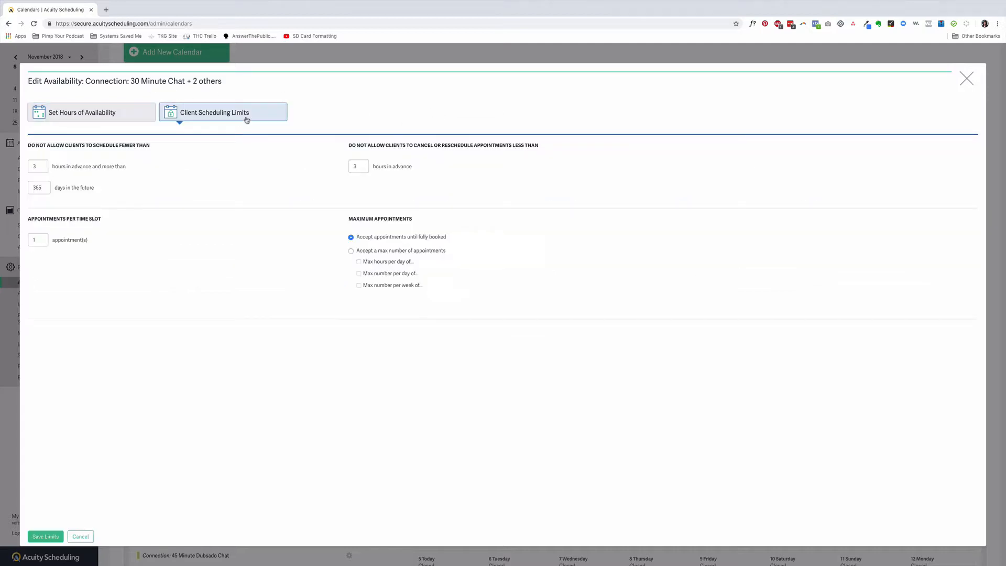
{"action": "left_click", "coordinate": [149, 116]}
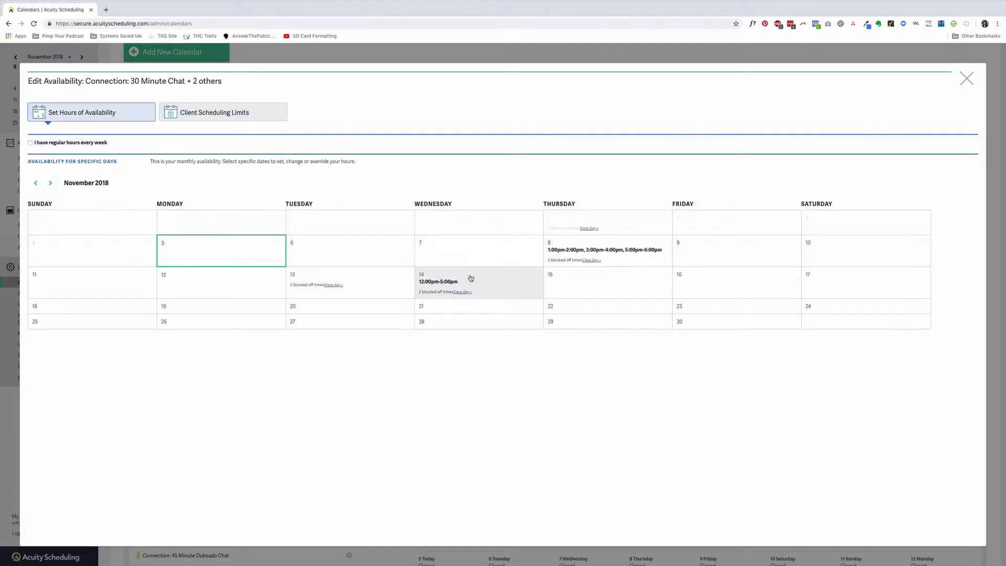
{"action": "left_click", "coordinate": [449, 284]}
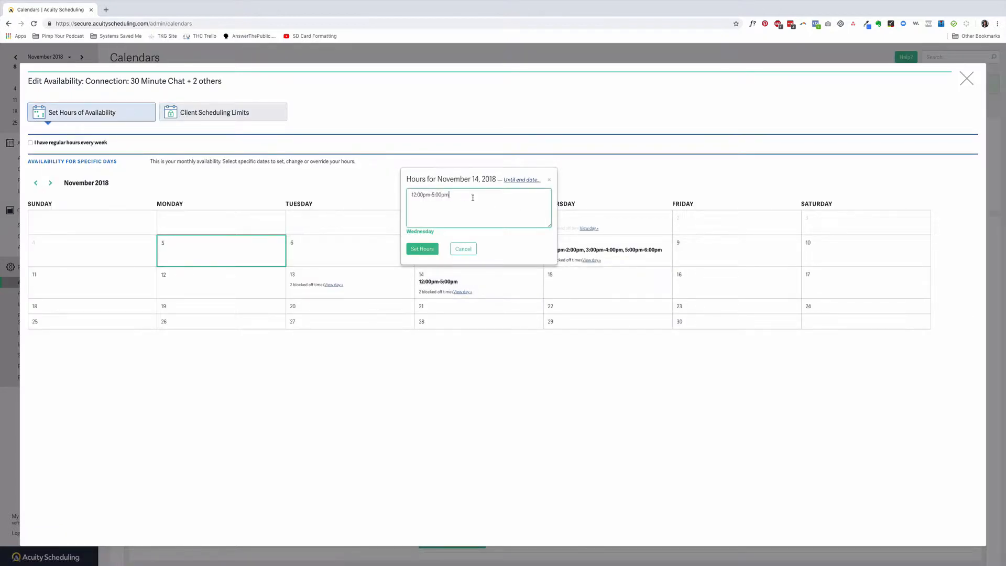
{"action": "left_click", "coordinate": [435, 245]}
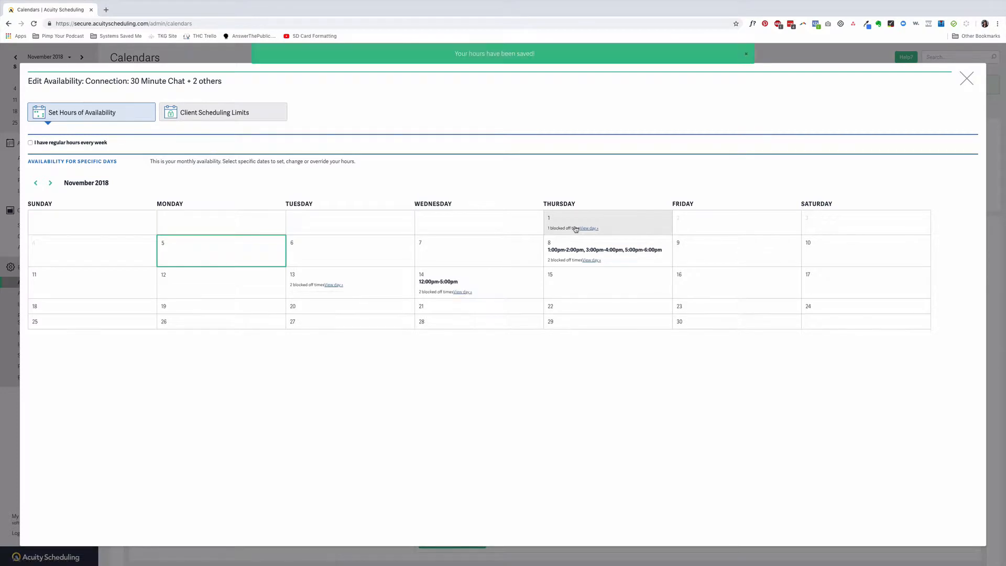
Step: Review the client scheduling limits for the Group 1 appointment types alongside their November 2018 availability hours
{"action": "left_click", "coordinate": [213, 114]}
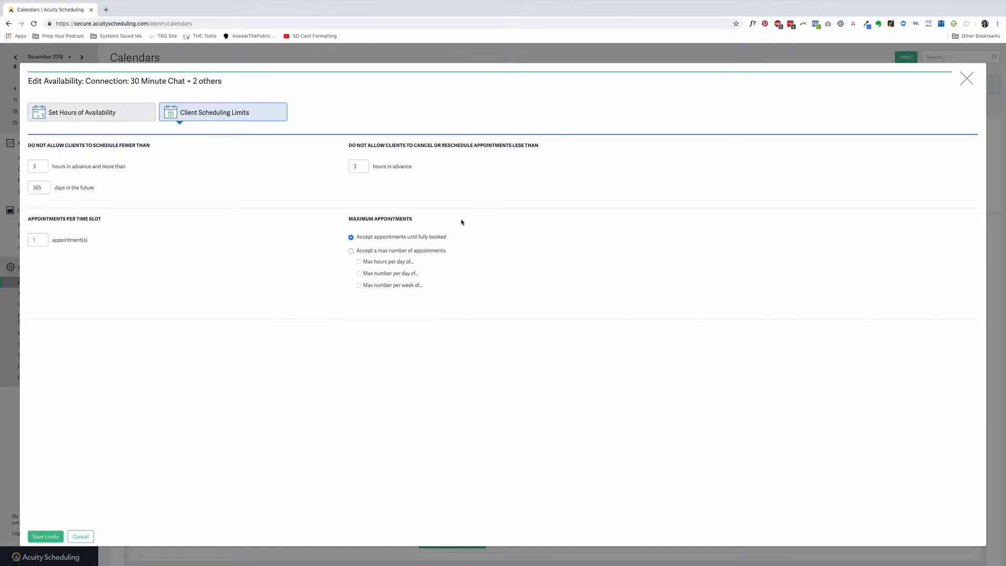
{"action": "left_click", "coordinate": [121, 113]}
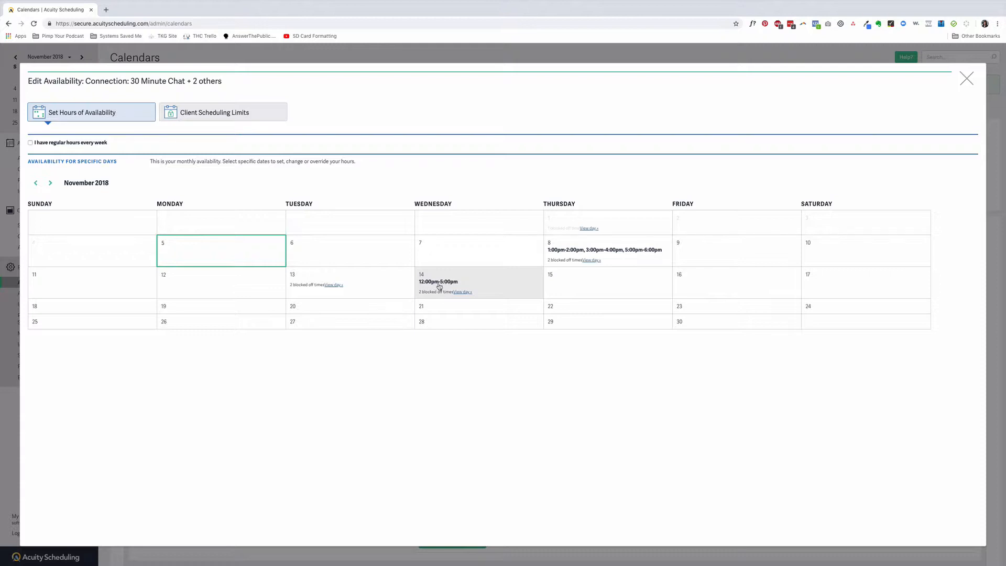
{"action": "left_click", "coordinate": [266, 113]}
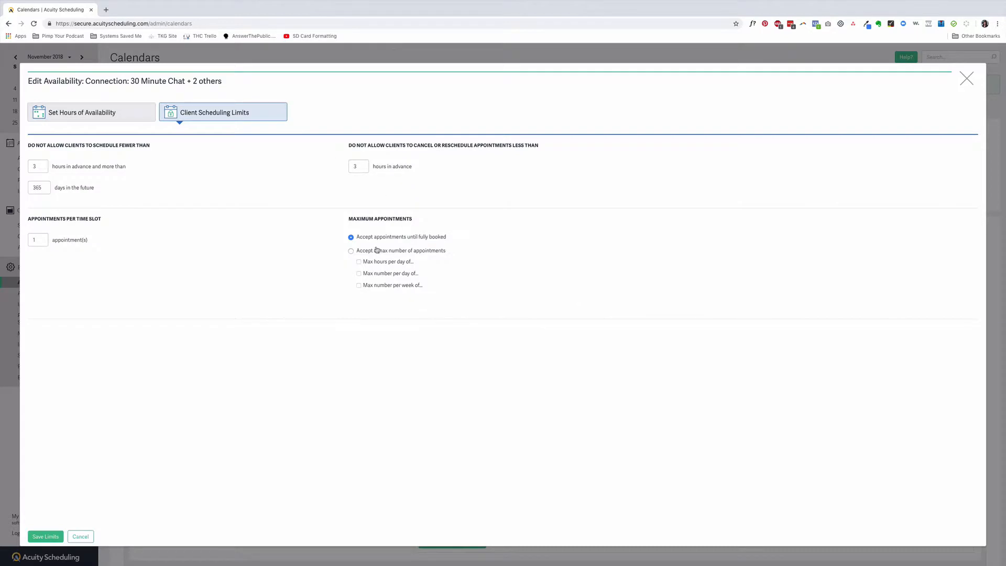
Step: Try a maximum-hours-per-day cap for Group 1, switch back to accepting appointments until fully booked, and save the limits
{"action": "left_click", "coordinate": [352, 251]}
{"action": "left_click", "coordinate": [359, 262]}
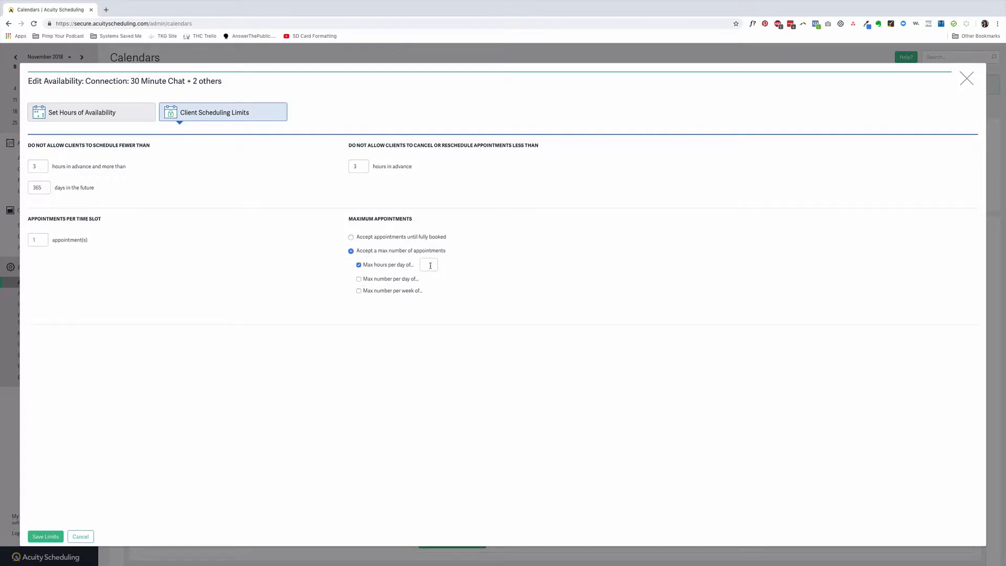
{"action": "left_click", "coordinate": [428, 265]}
{"action": "left_click", "coordinate": [351, 238]}
{"action": "left_click", "coordinate": [351, 251]}
{"action": "double_click", "coordinate": [435, 266]}
{"action": "left_click", "coordinate": [360, 265]}
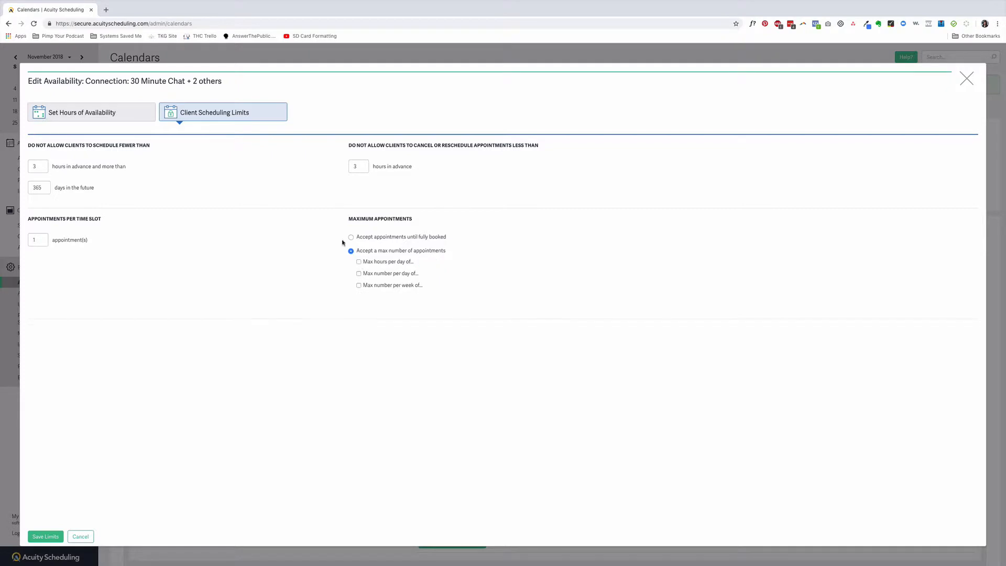
{"action": "left_click", "coordinate": [351, 238]}
{"action": "left_click", "coordinate": [45, 536]}
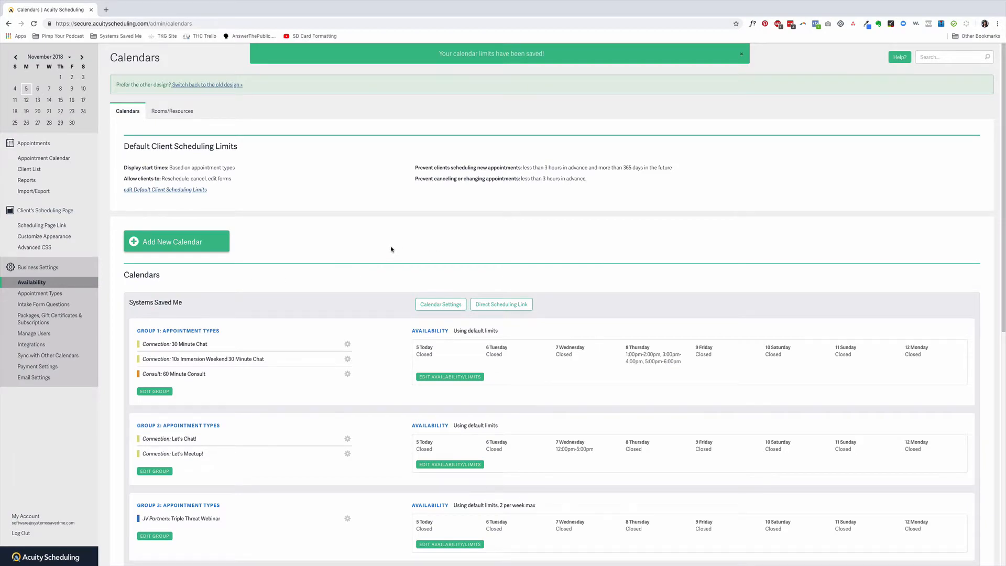
Step: Reopen the Group 1 availability settings to check the hours for specific days, and close them unchanged
{"action": "scroll", "coordinate": [391, 249], "scroll_direction": "down", "scroll_amount": 1}
{"action": "left_click", "coordinate": [449, 348]}
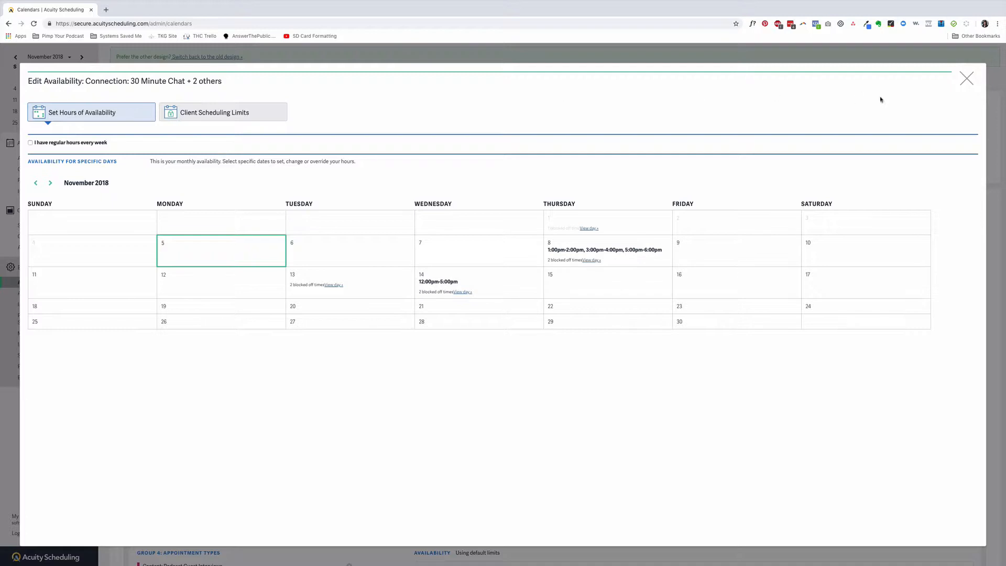
{"action": "left_click", "coordinate": [967, 79]}
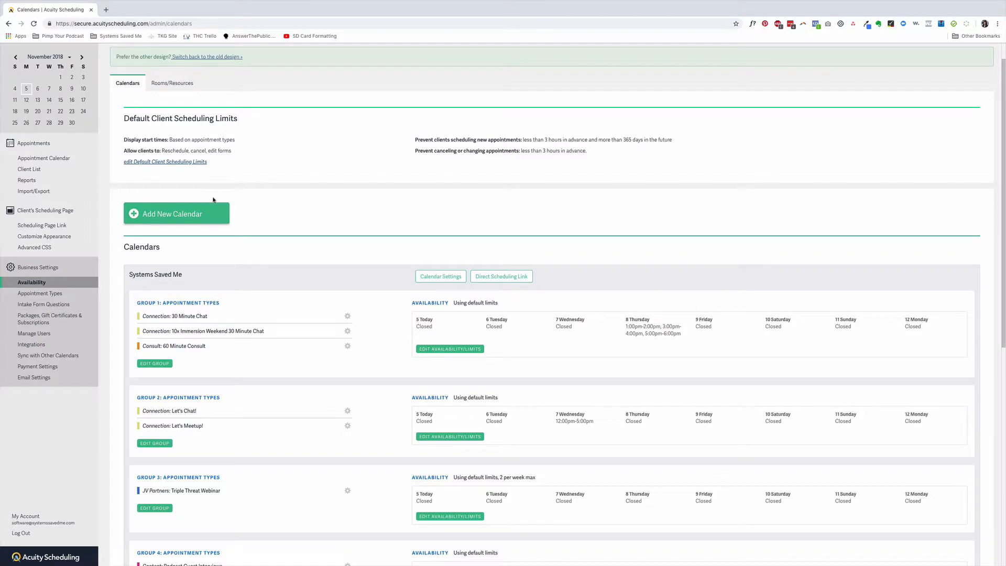
Step: Try reducing the number of available appointments in the default client scheduling limits, turn the option back off, and save
{"action": "left_click", "coordinate": [163, 162]}
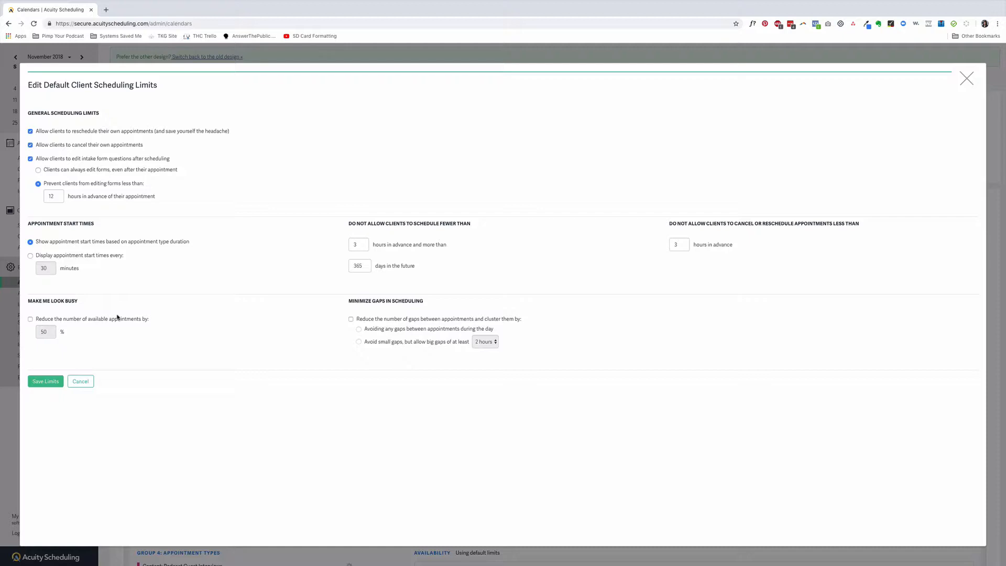
{"action": "left_click", "coordinate": [29, 319]}
{"action": "left_click", "coordinate": [30, 320]}
{"action": "left_click", "coordinate": [46, 382]}
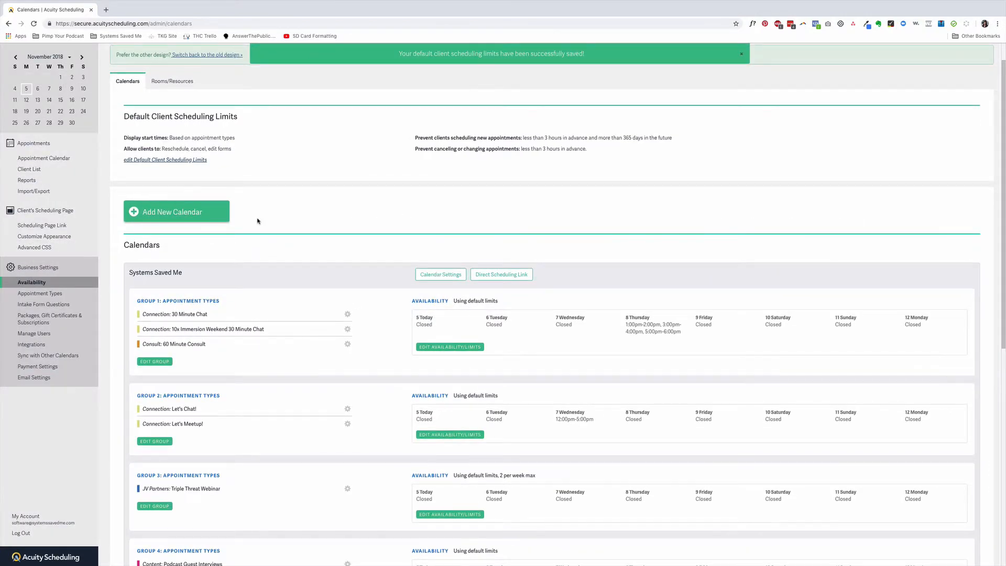
Step: Open the 30 Min Chat intake form and examine all of its client questions
{"action": "left_click", "coordinate": [49, 306]}
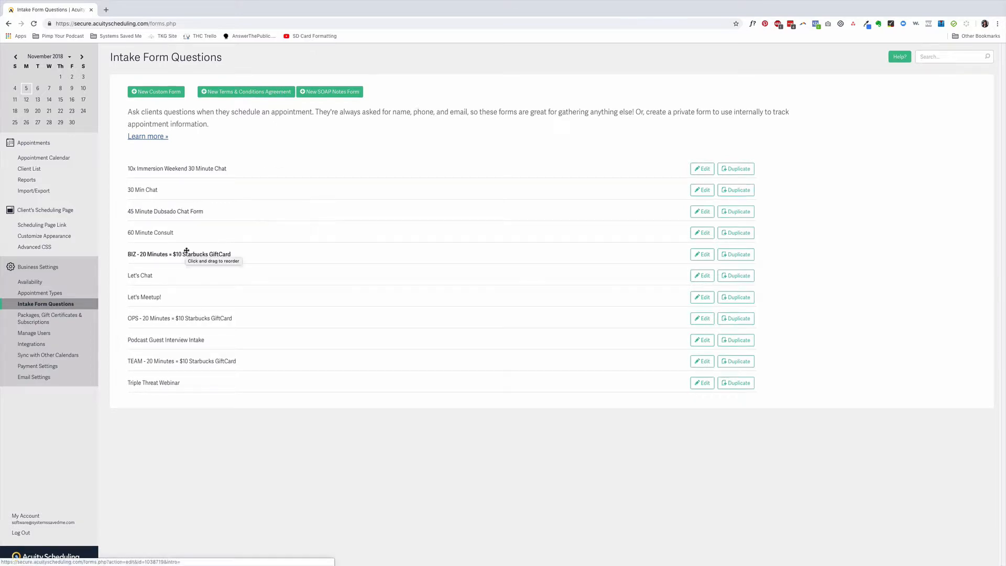
{"action": "left_click", "coordinate": [303, 192]}
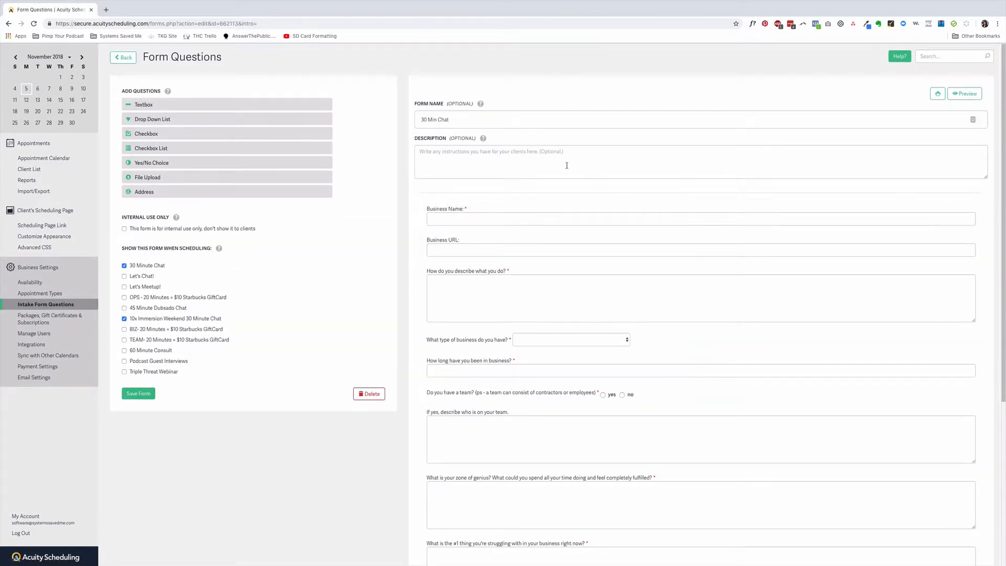
{"action": "scroll", "coordinate": [545, 157], "scroll_direction": "down", "scroll_amount": 1}
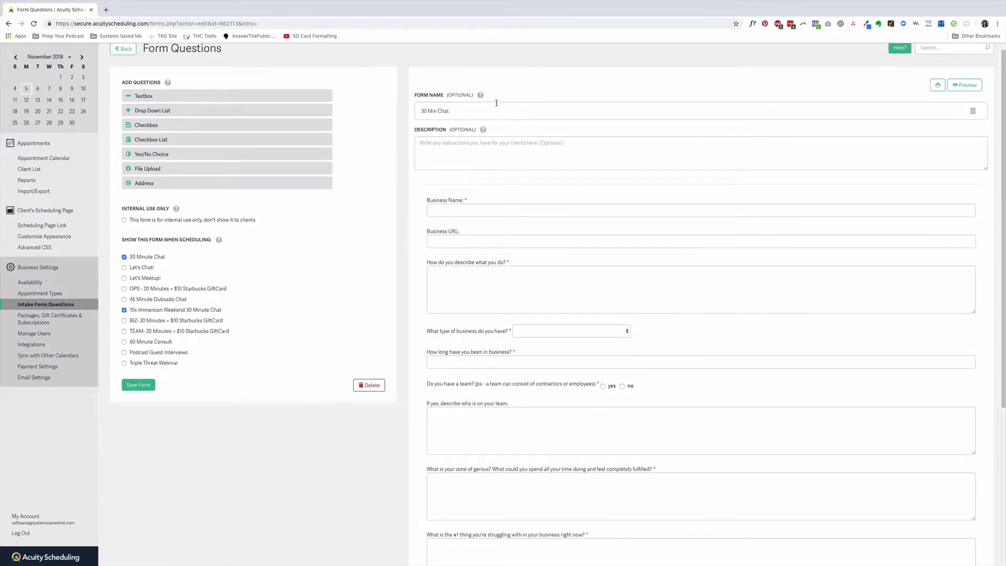
{"action": "scroll", "coordinate": [412, 124], "scroll_direction": "up", "scroll_amount": 1}
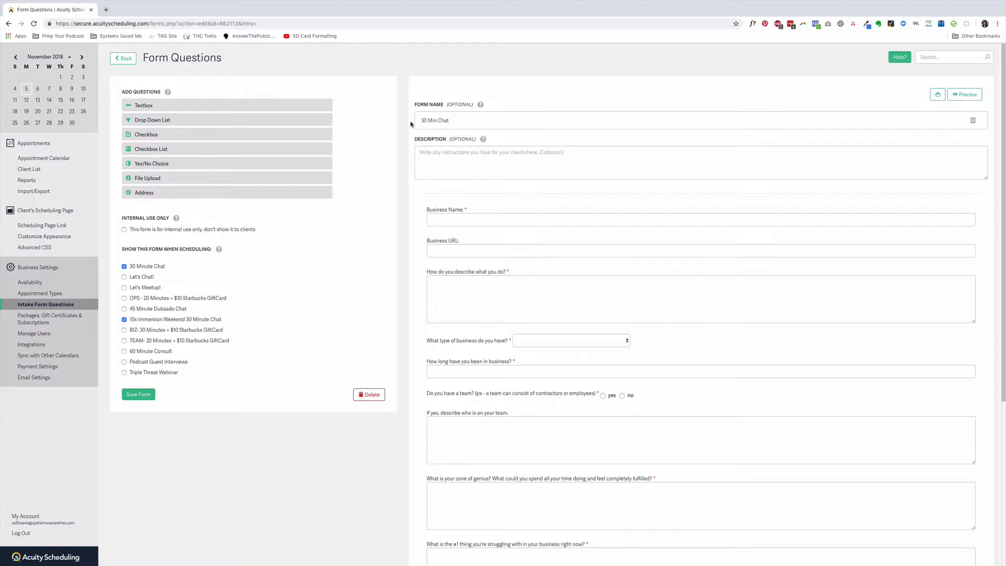
{"action": "mouse_move", "coordinate": [451, 229]}
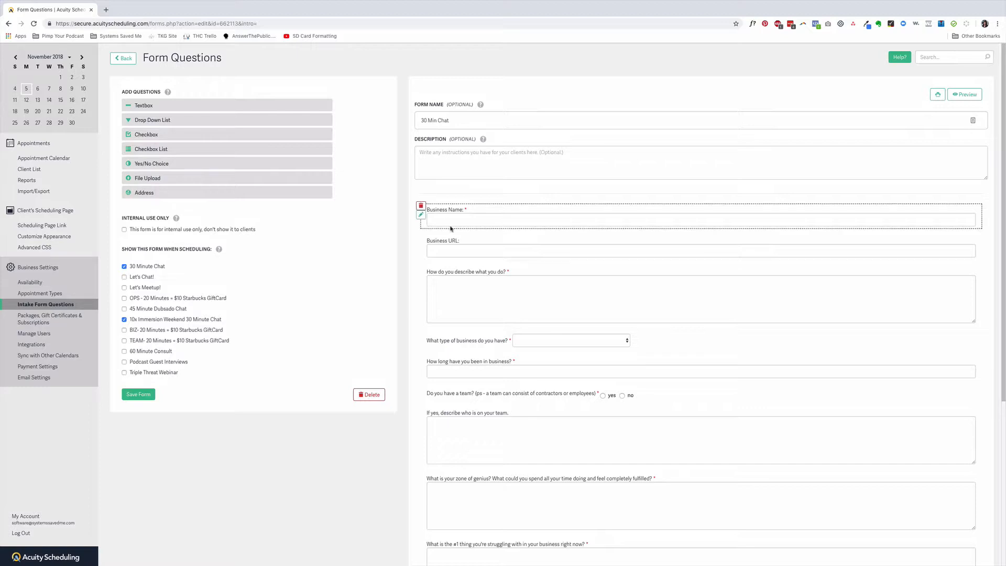
{"action": "scroll", "coordinate": [468, 239], "scroll_direction": "down", "scroll_amount": 1}
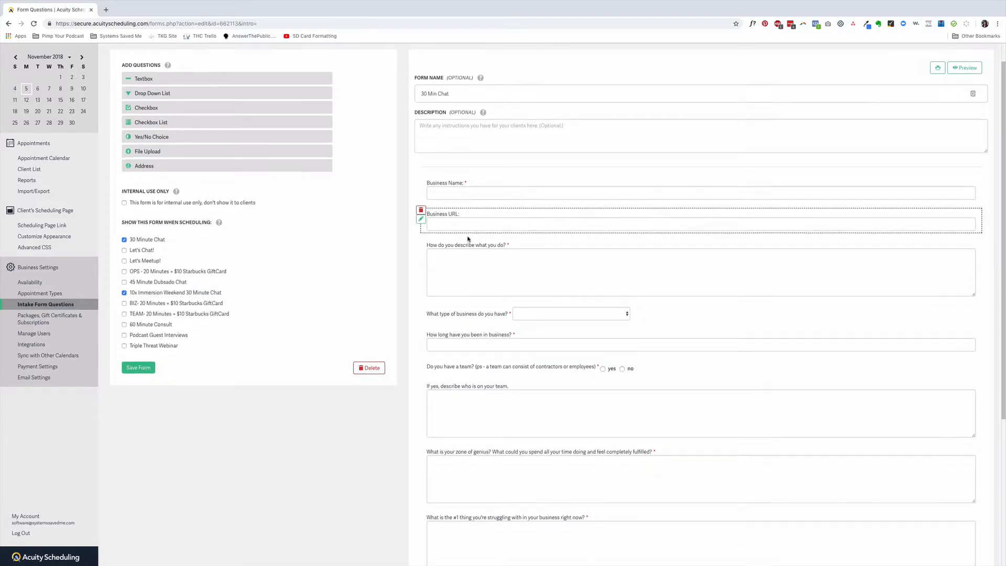
{"action": "scroll", "coordinate": [490, 234], "scroll_direction": "down", "scroll_amount": 2}
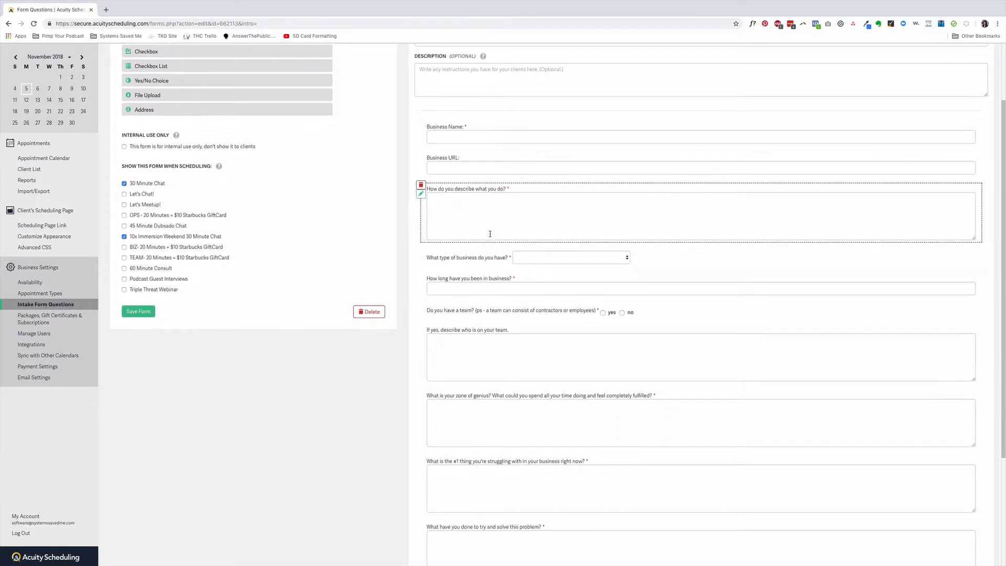
{"action": "scroll", "coordinate": [505, 257], "scroll_direction": "down", "scroll_amount": 2}
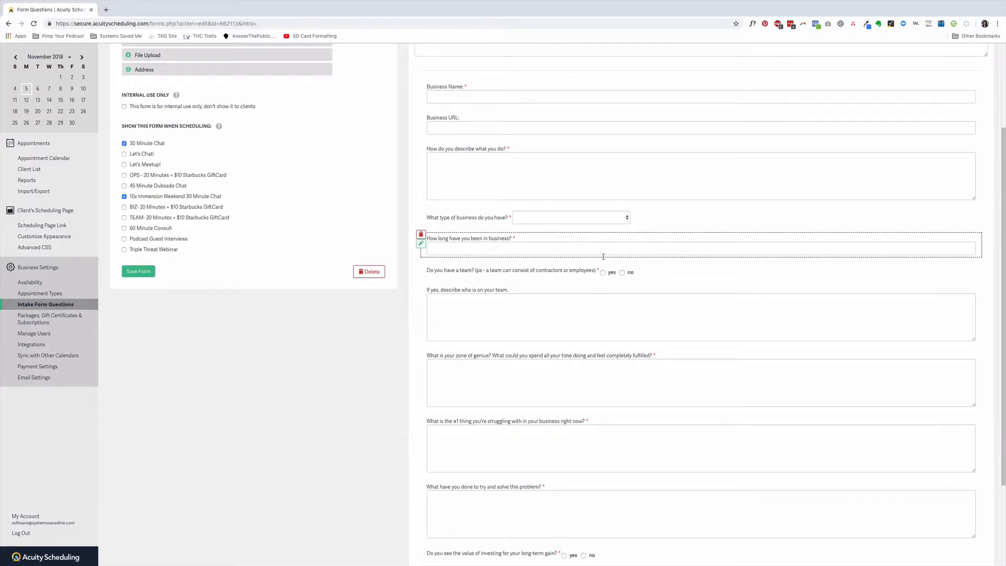
{"action": "scroll", "coordinate": [503, 360], "scroll_direction": "down", "scroll_amount": 4}
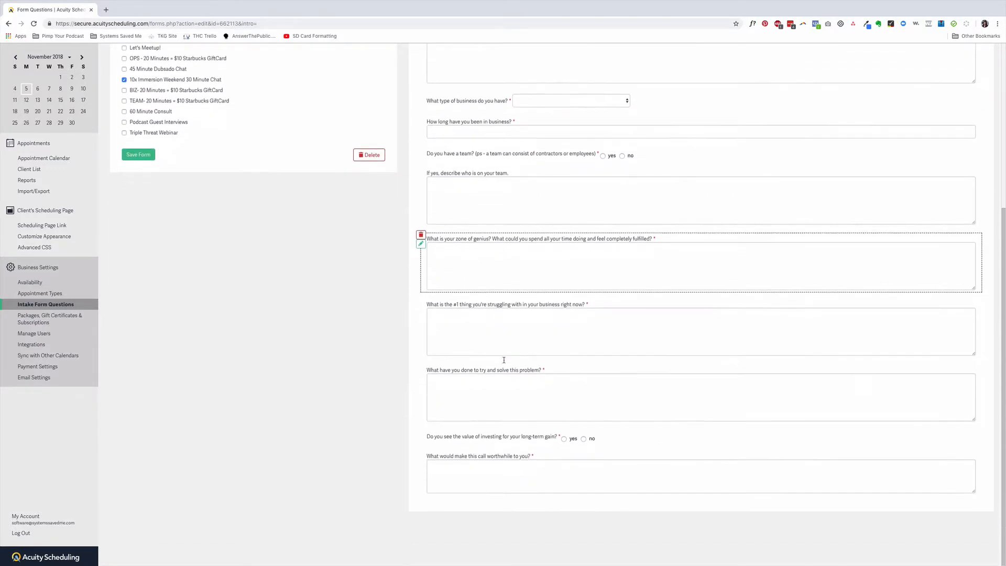
{"action": "scroll", "coordinate": [505, 363], "scroll_direction": "up", "scroll_amount": 3}
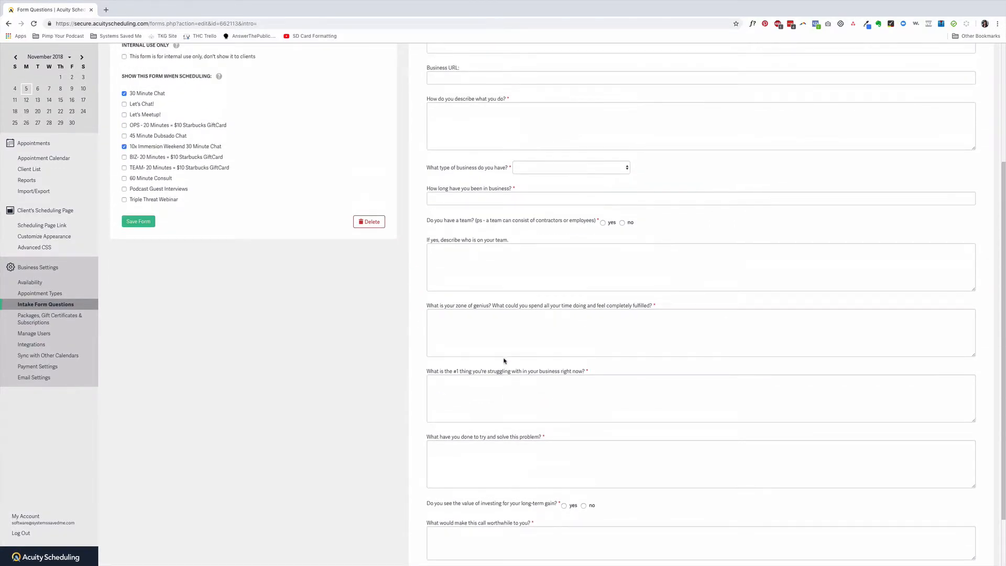
Step: Check the answer choices for the "What type of business do you have?" question without selecting one
{"action": "left_click", "coordinate": [527, 168]}
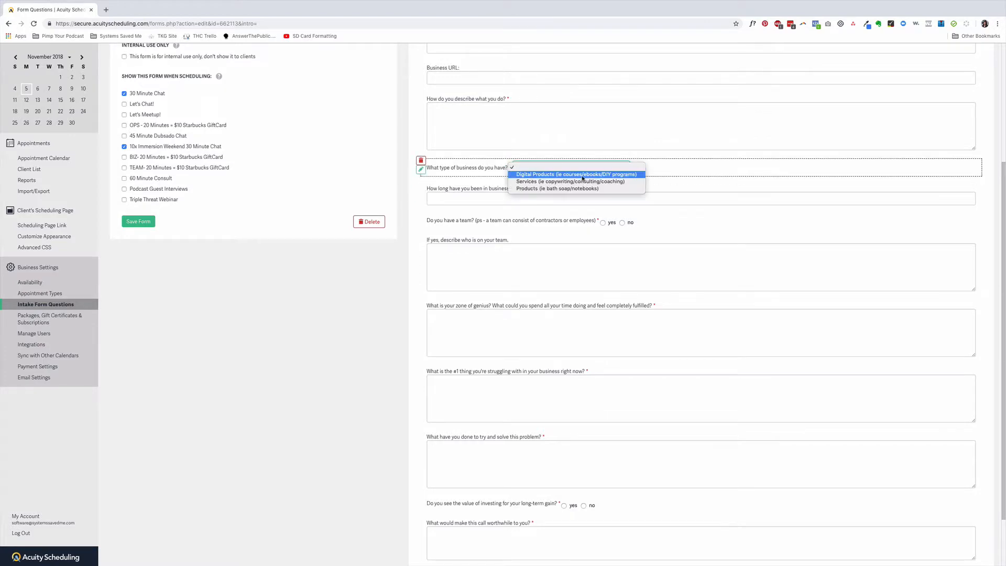
{"action": "left_click", "coordinate": [428, 133]}
{"action": "scroll", "coordinate": [435, 164], "scroll_direction": "up", "scroll_amount": 5}
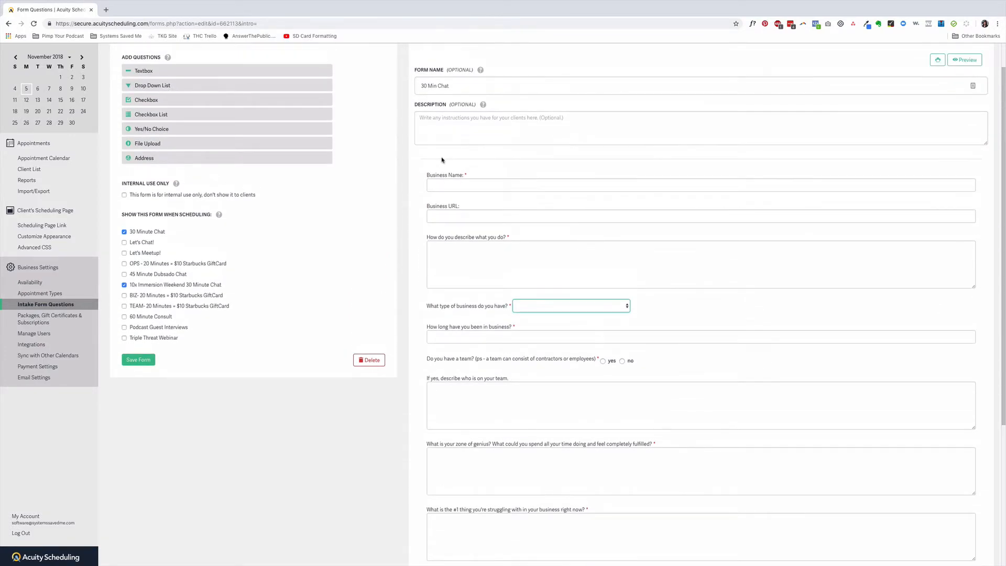
Step: Review which appointment types show the 30 Min Chat form, save the form, and return to the intake form list
{"action": "scroll", "coordinate": [553, 157], "scroll_direction": "up", "scroll_amount": 1}
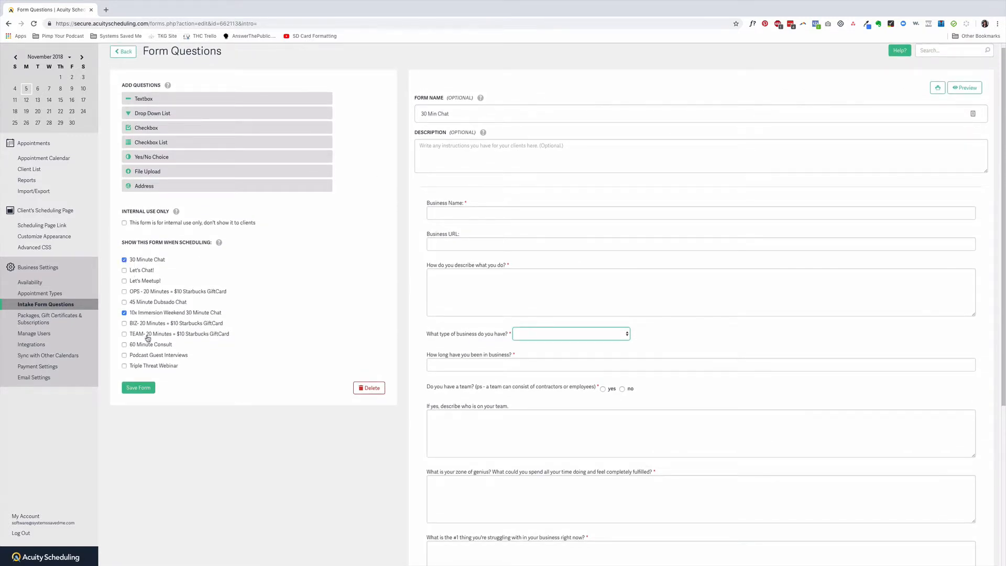
{"action": "scroll", "coordinate": [152, 278], "scroll_direction": "down", "scroll_amount": 1}
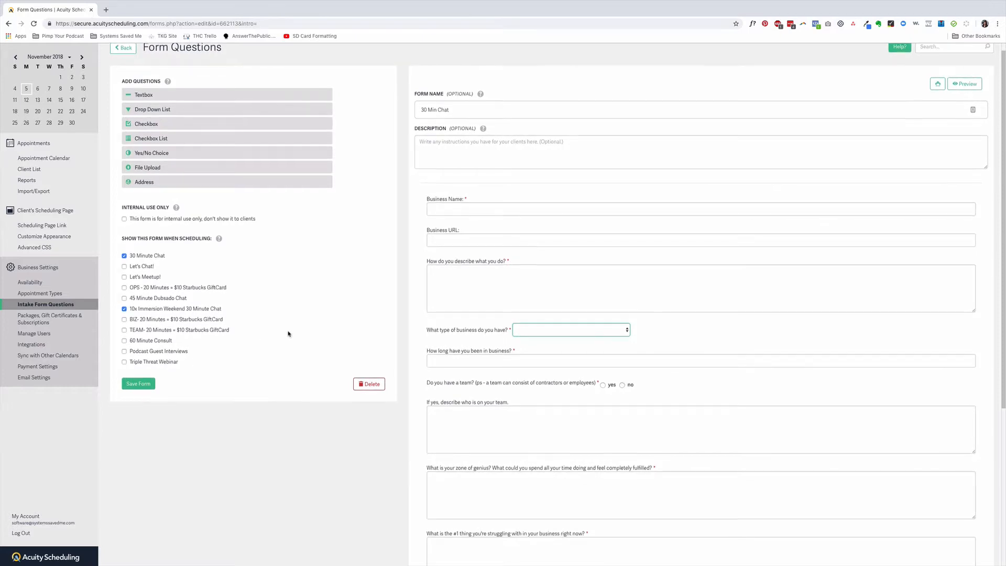
{"action": "mouse_move", "coordinate": [427, 275]}
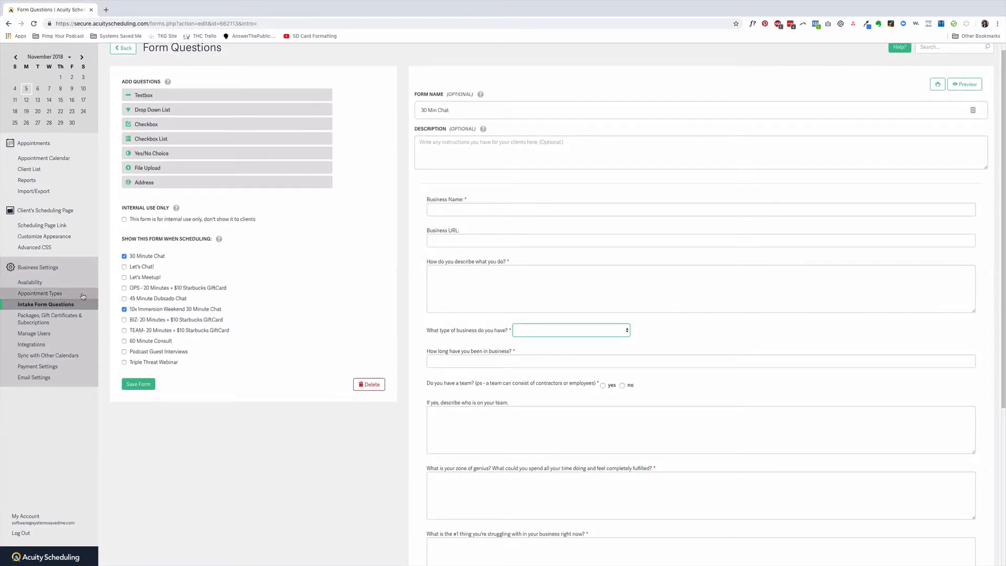
{"action": "left_click", "coordinate": [143, 383]}
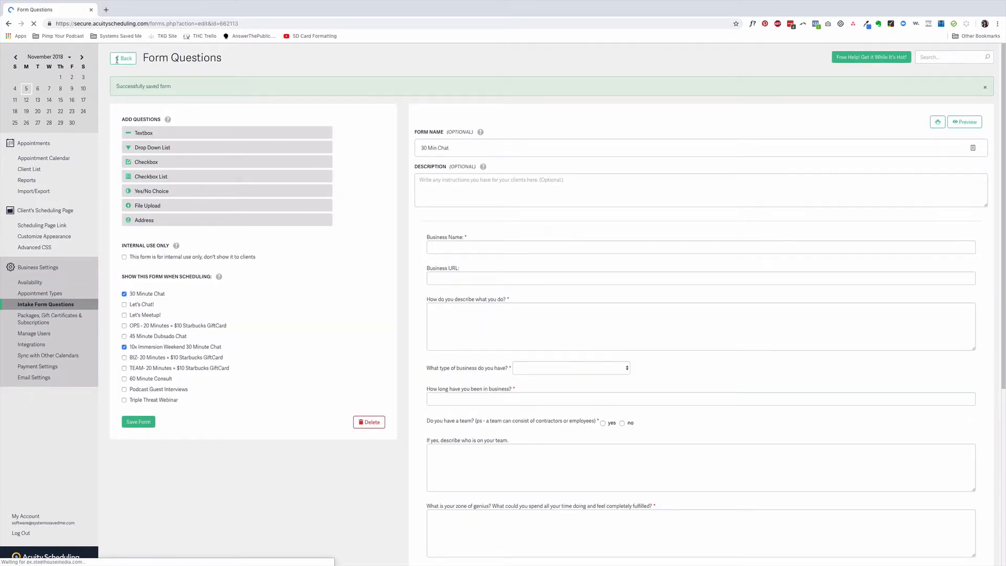
{"action": "left_click", "coordinate": [116, 60]}
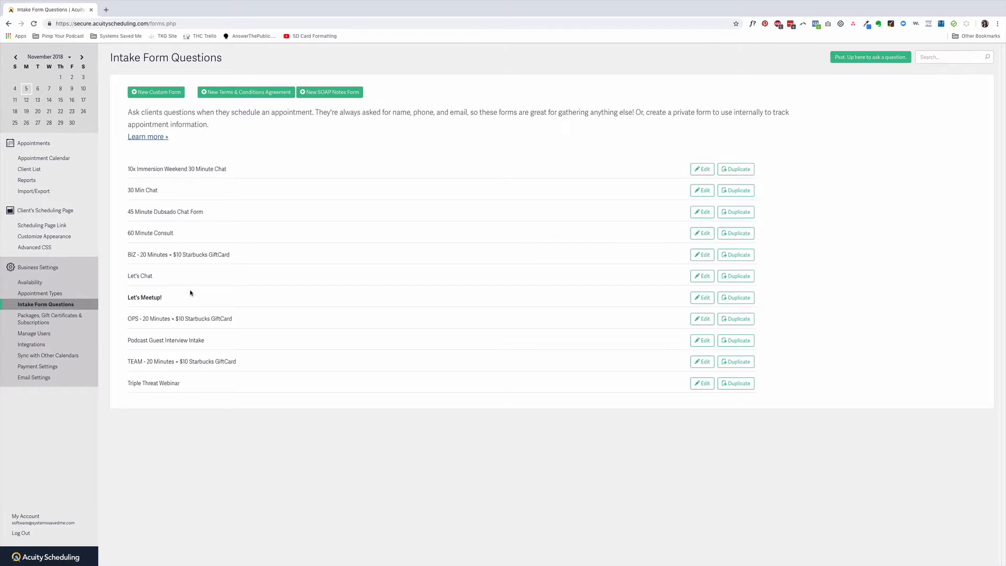
Step: Examine the Let's Meetup! intake form, including its description and meeting place choices, and return to the intake form list
{"action": "left_click", "coordinate": [697, 298]}
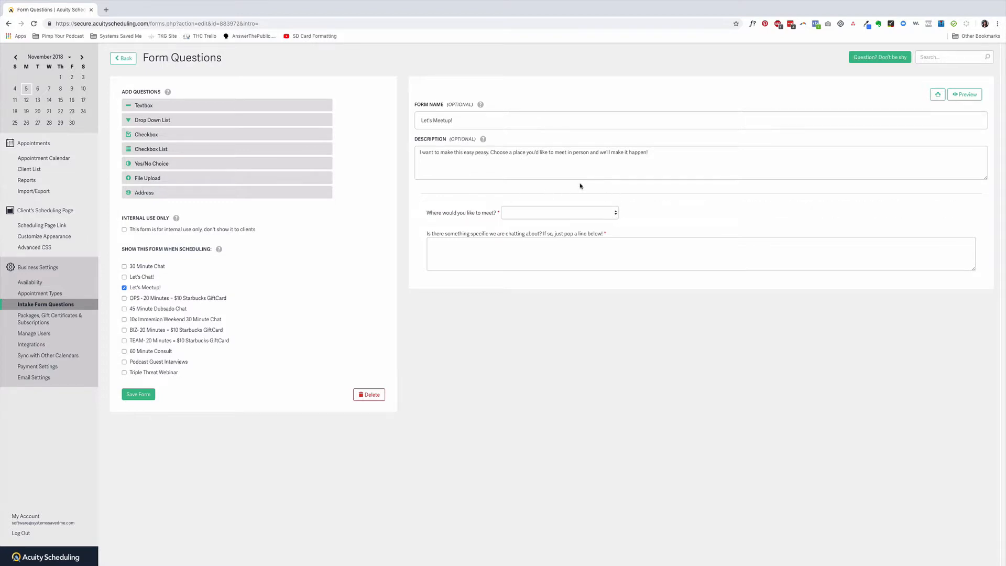
{"action": "left_click", "coordinate": [617, 213]}
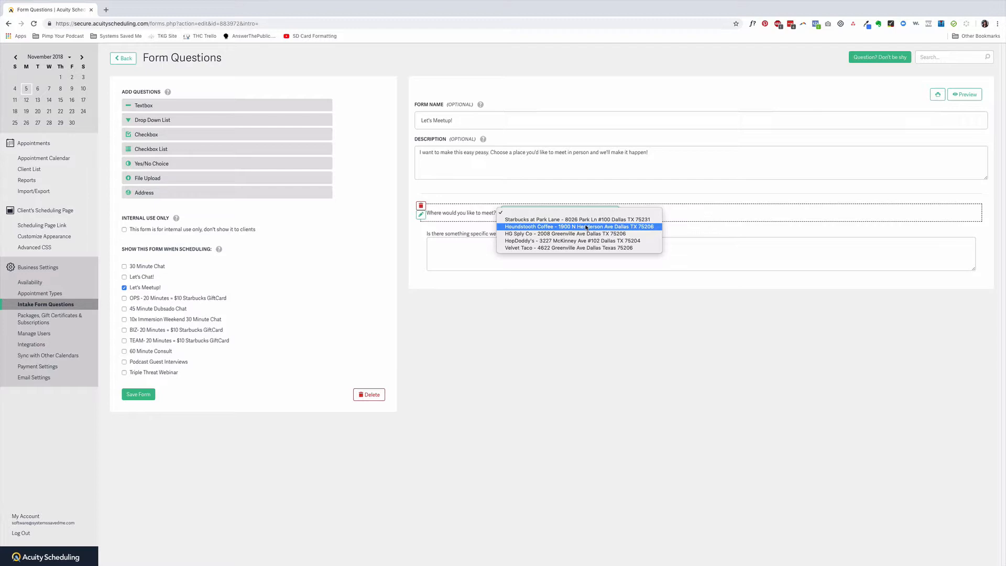
{"action": "left_click", "coordinate": [513, 191]}
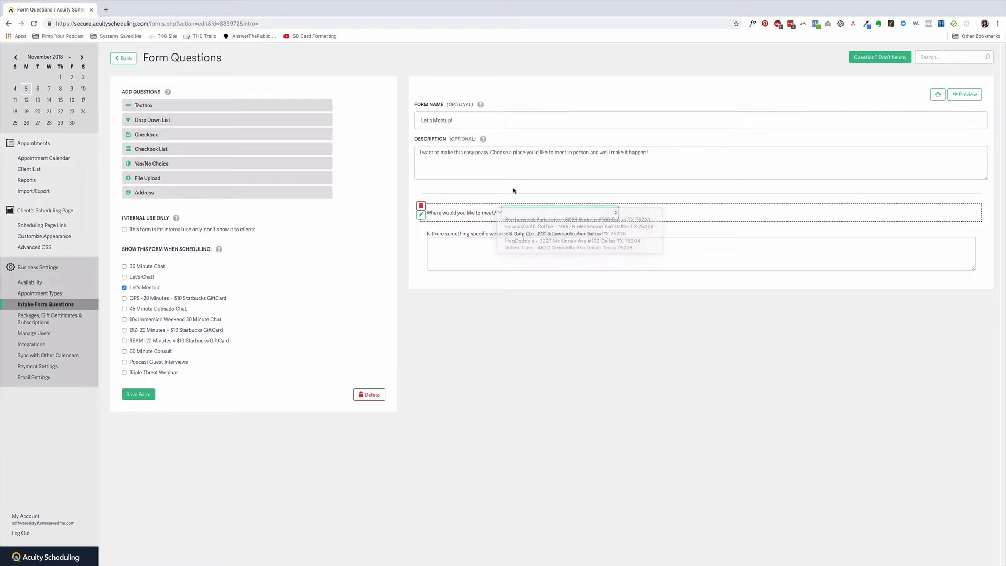
{"action": "left_click", "coordinate": [587, 215]}
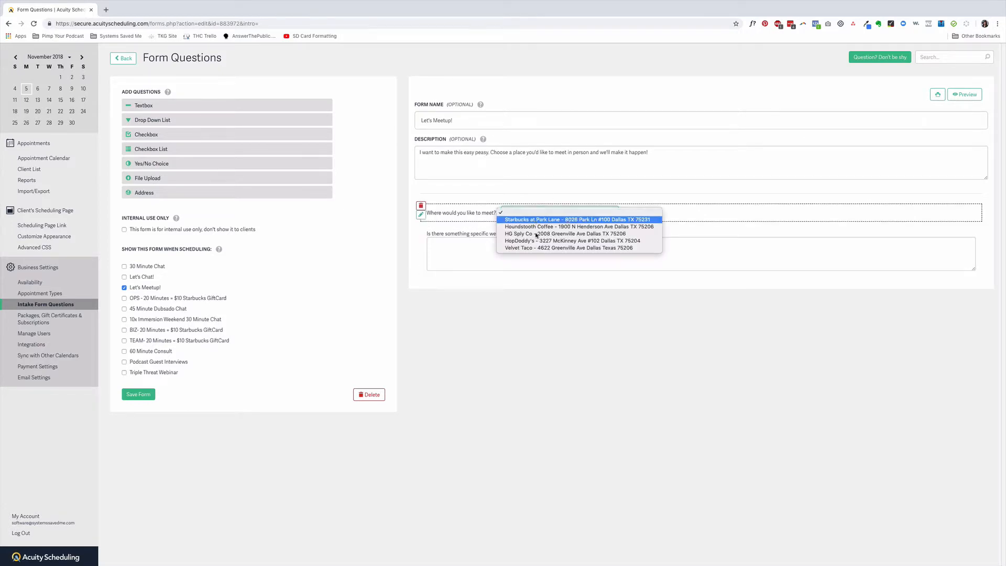
{"action": "left_click", "coordinate": [521, 192]}
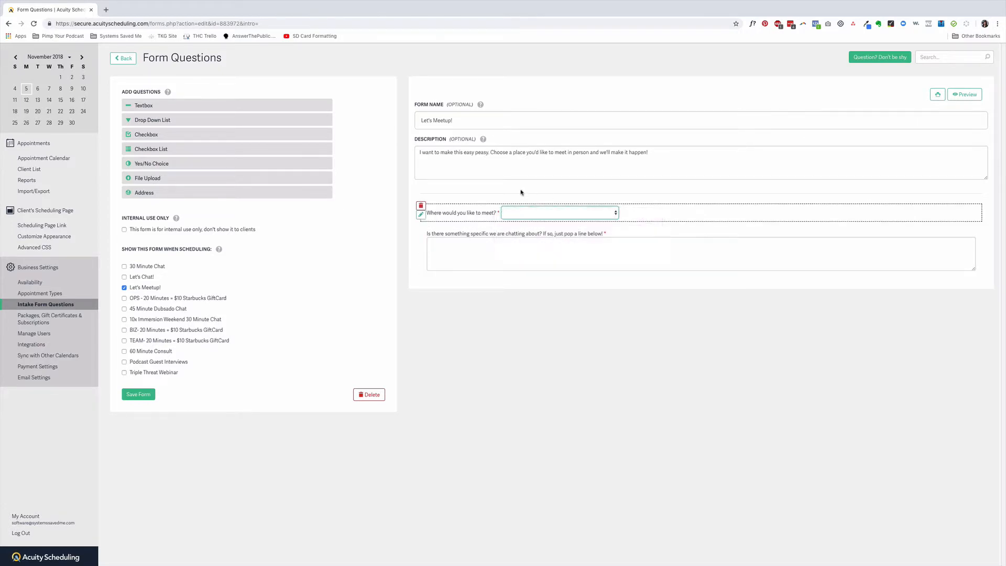
{"action": "mouse_move", "coordinate": [468, 242]}
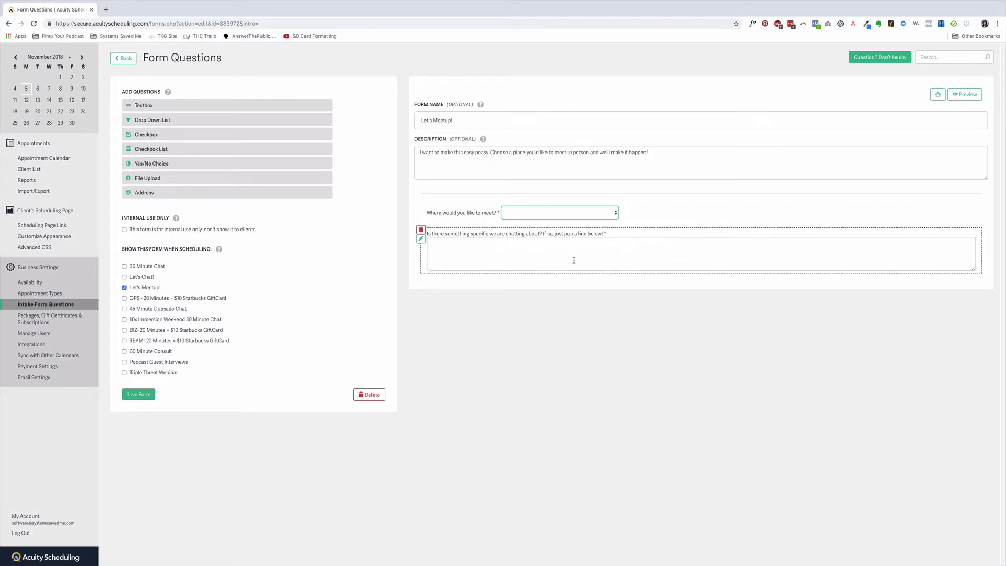
{"action": "mouse_move", "coordinate": [649, 214]}
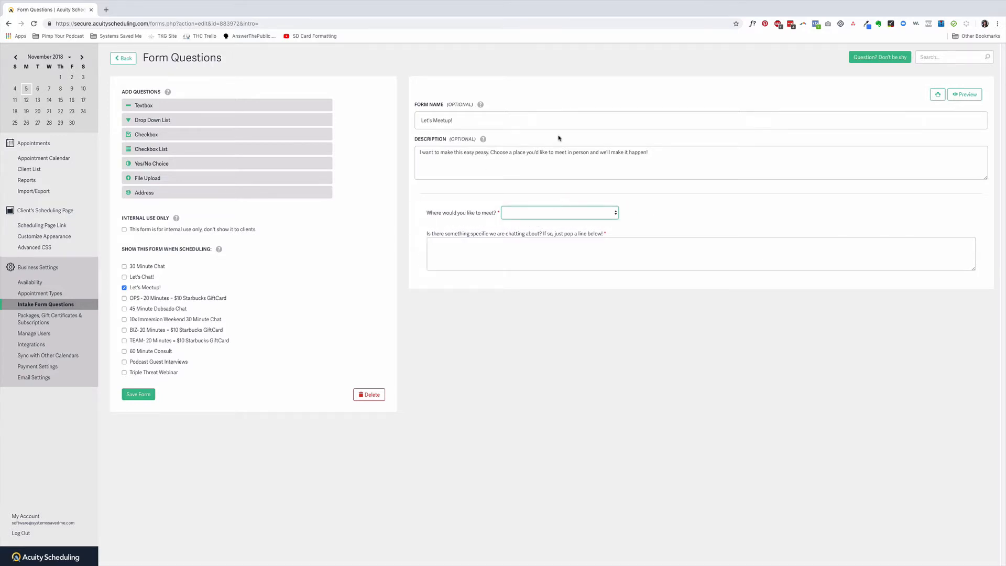
{"action": "mouse_move", "coordinate": [659, 250]}
{"action": "left_click", "coordinate": [120, 59]}
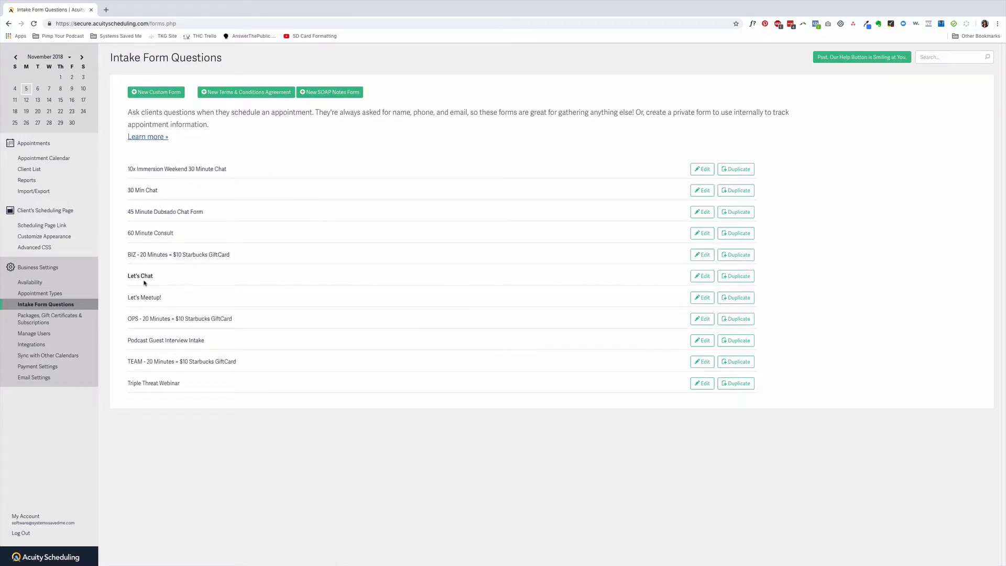
Step: Open the Let's Chat intake form, stop showing it for the Let's Meetup! appointment type, and save the form
{"action": "left_click", "coordinate": [695, 278]}
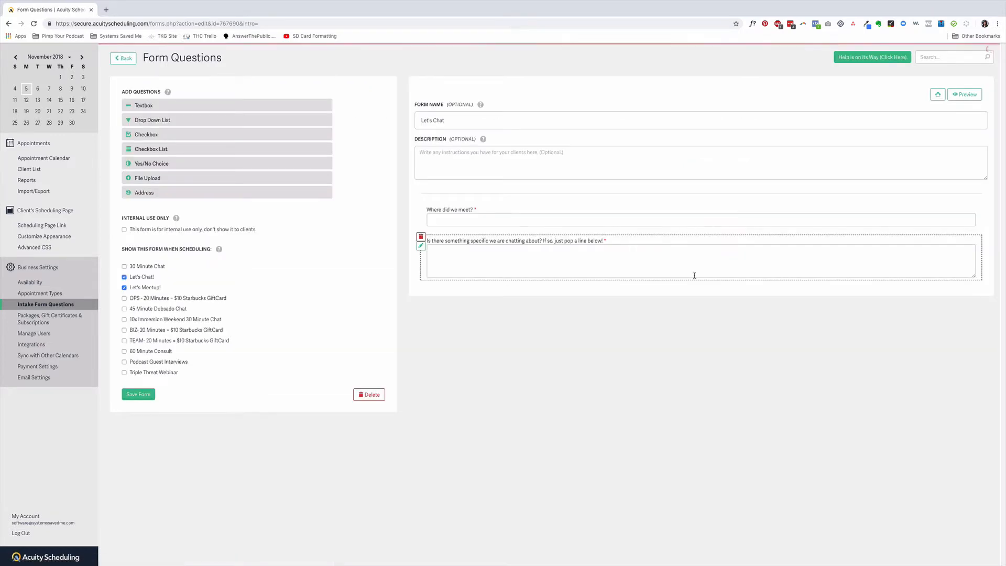
{"action": "left_click", "coordinate": [452, 219]}
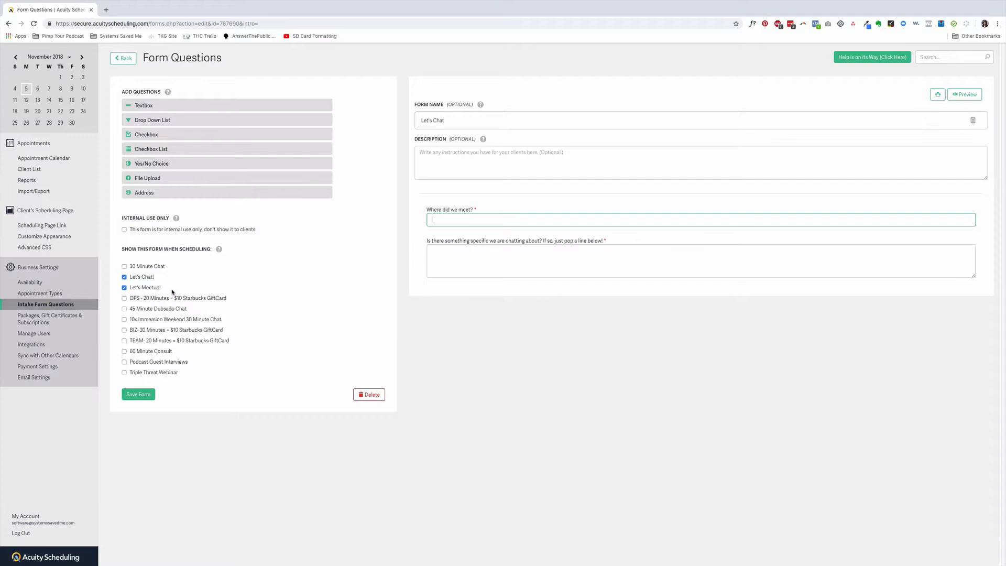
{"action": "left_click", "coordinate": [124, 288]}
{"action": "left_click", "coordinate": [124, 289]}
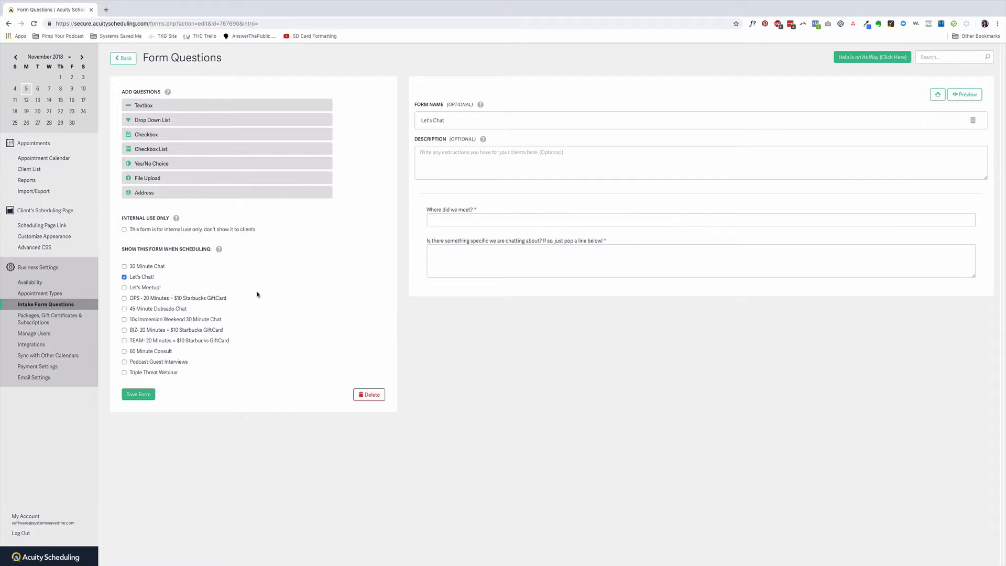
{"action": "left_click", "coordinate": [139, 397]}
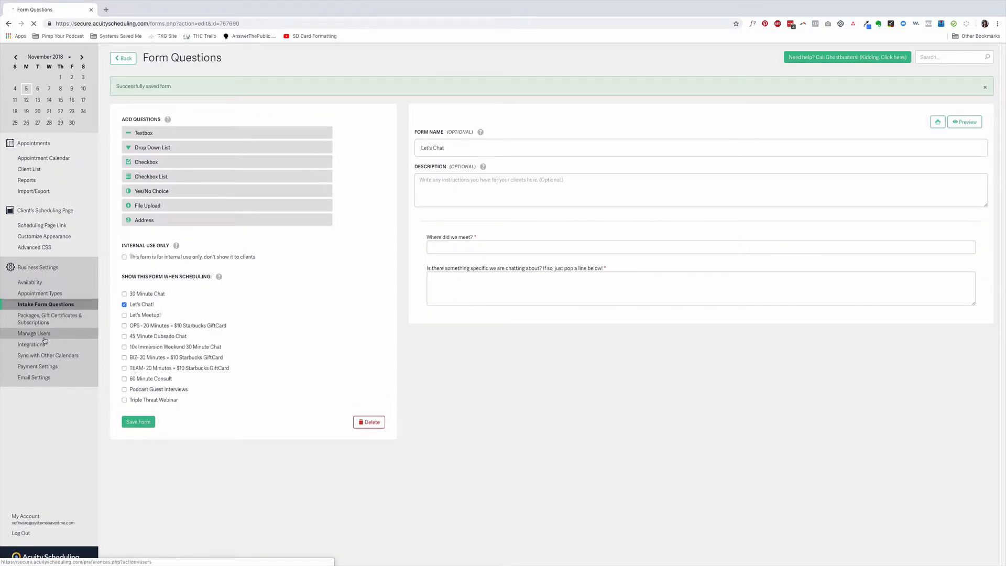
Step: Open the email settings and examine the subject and body of the Let's Meetup! initial confirmation template
{"action": "left_click", "coordinate": [46, 381]}
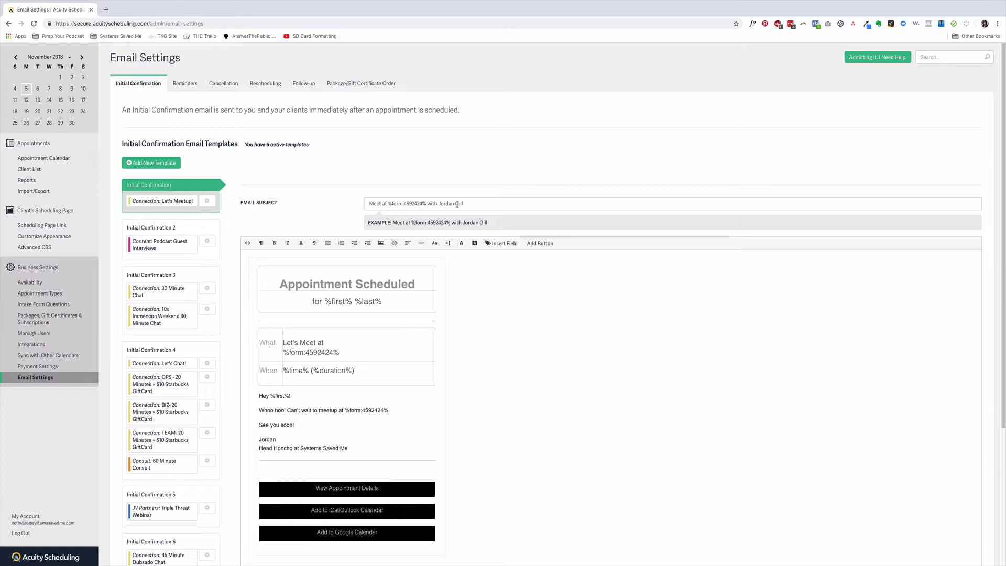
{"action": "left_click_drag", "start_coordinate": [428, 204], "coordinate": [387, 204]}
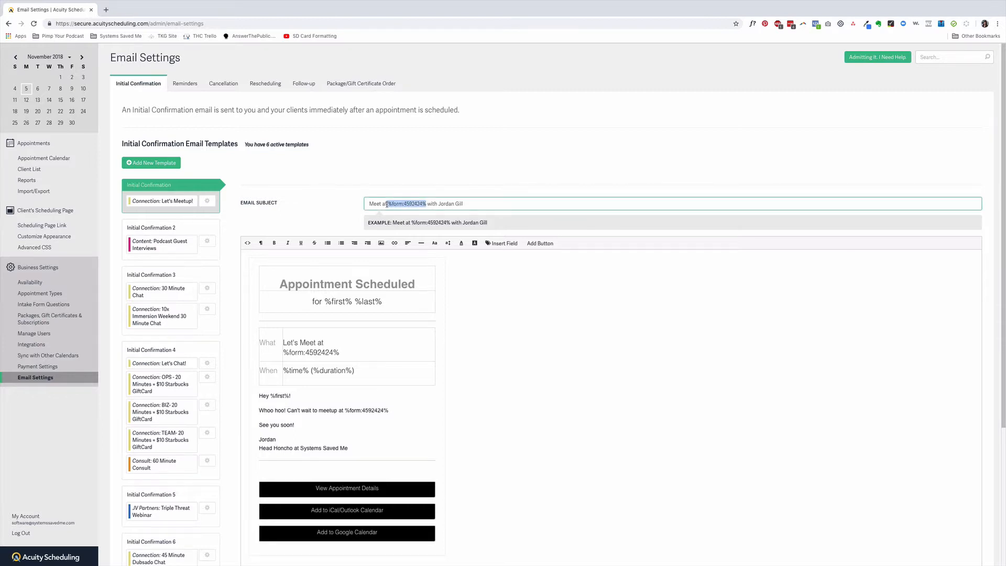
{"action": "left_click", "coordinate": [412, 205]}
{"action": "scroll", "coordinate": [471, 306], "scroll_direction": "down", "scroll_amount": 2}
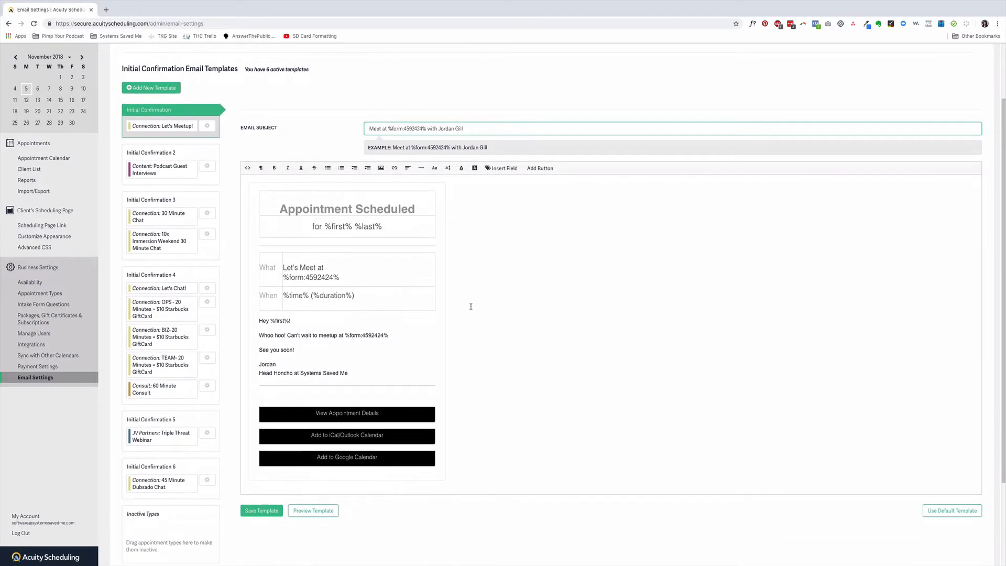
Step: View the initial confirmation templates for Podcast Guest Interviews and the Triple Threat Webinar
{"action": "left_click", "coordinate": [201, 180]}
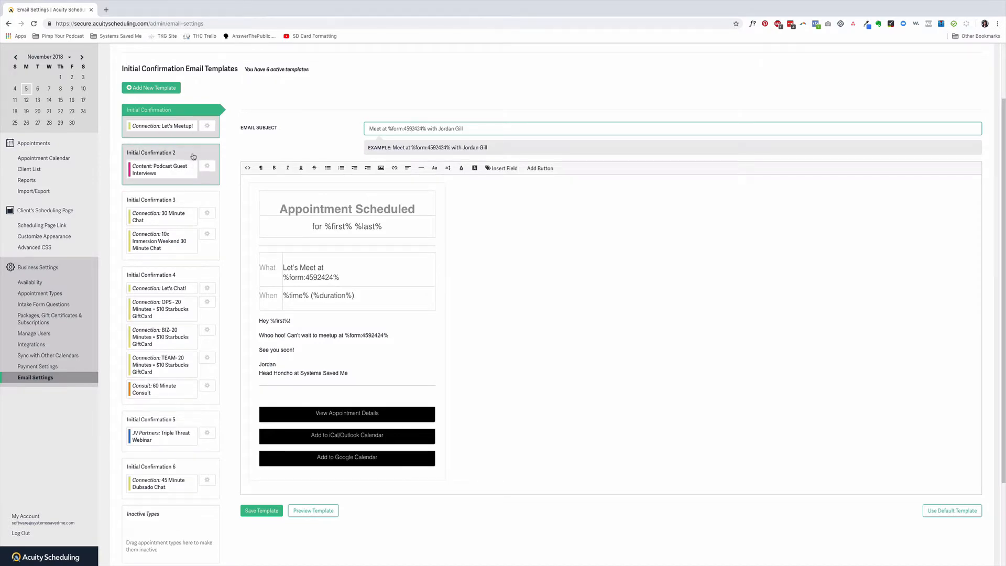
{"action": "left_click", "coordinate": [187, 180]}
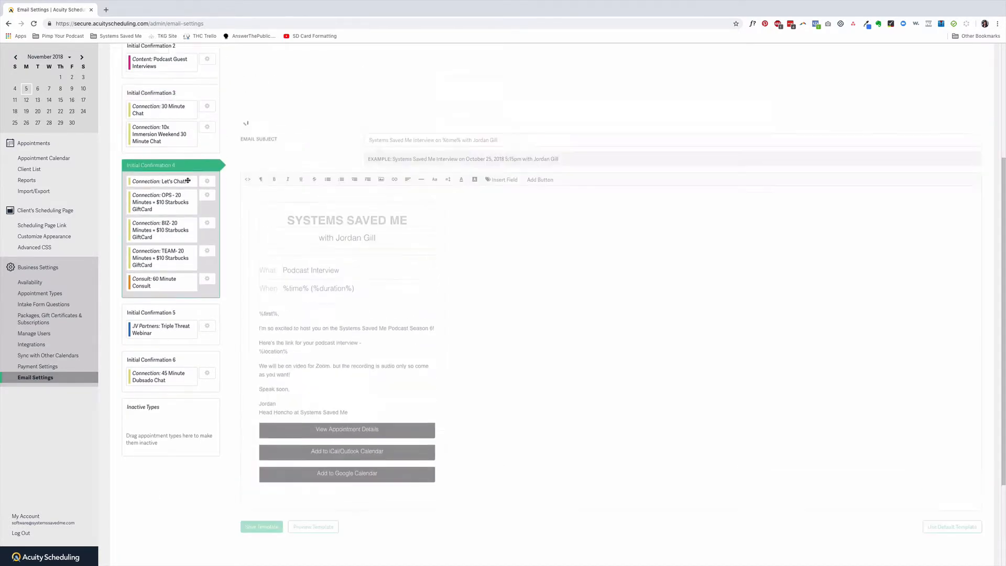
{"action": "left_click", "coordinate": [189, 207]}
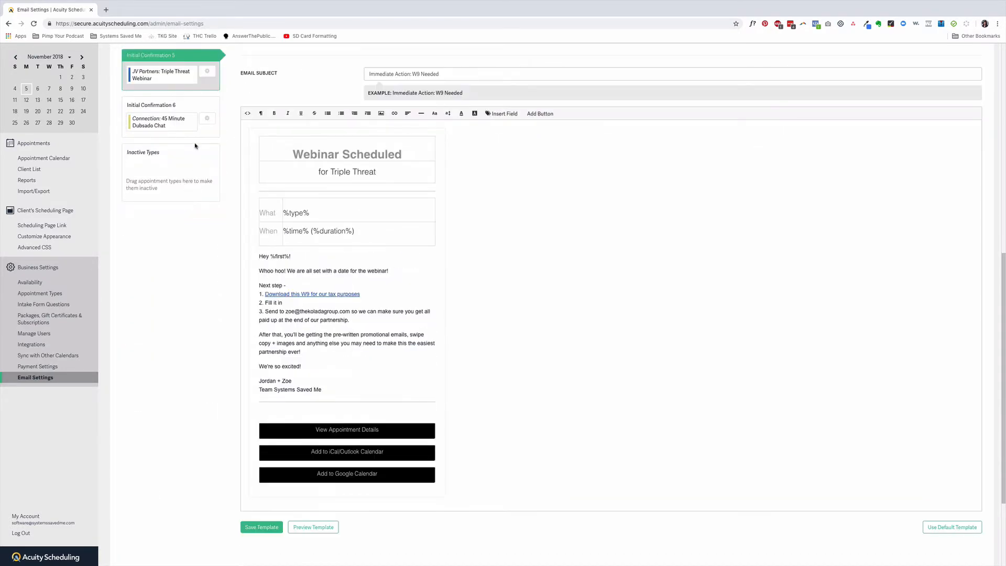
Step: Open the 45 Minute Dubsado Chat confirmation template, read its whole email body, and return to the template list
{"action": "left_click", "coordinate": [197, 101]}
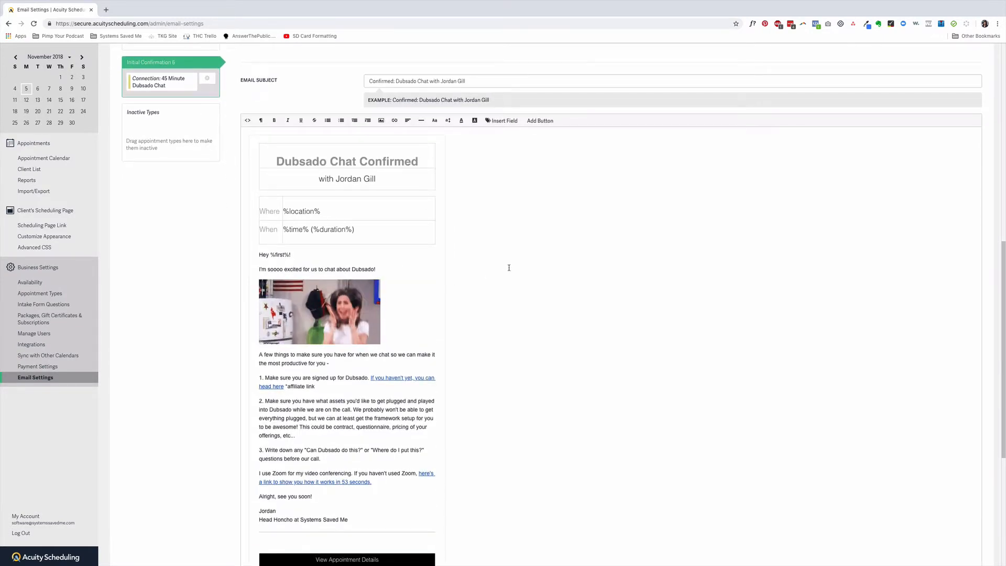
{"action": "scroll", "coordinate": [460, 249], "scroll_direction": "up", "scroll_amount": 1}
{"action": "scroll", "coordinate": [457, 252], "scroll_direction": "up", "scroll_amount": 1}
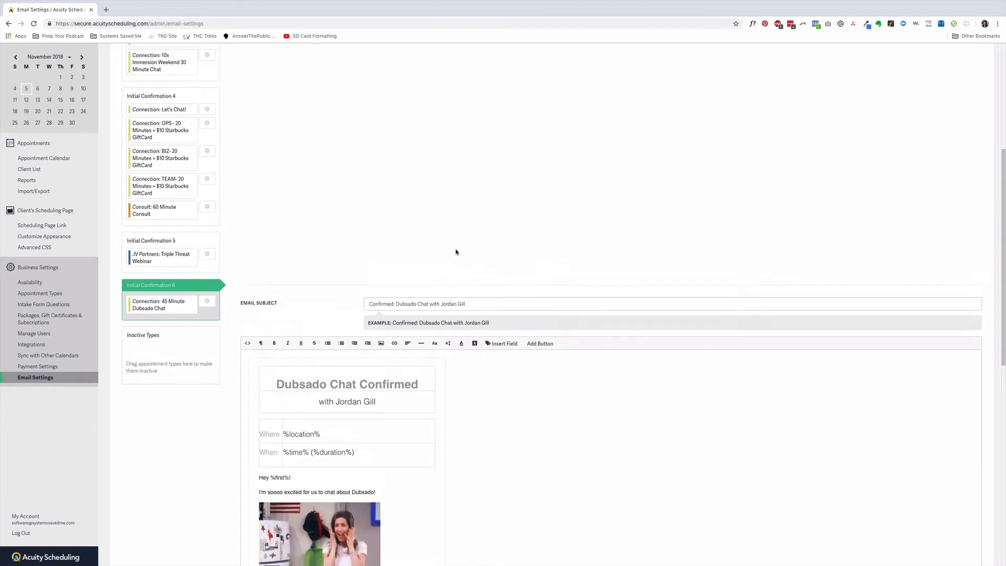
{"action": "scroll", "coordinate": [451, 241], "scroll_direction": "down", "scroll_amount": 3}
{"action": "scroll", "coordinate": [445, 225], "scroll_direction": "down", "scroll_amount": 7}
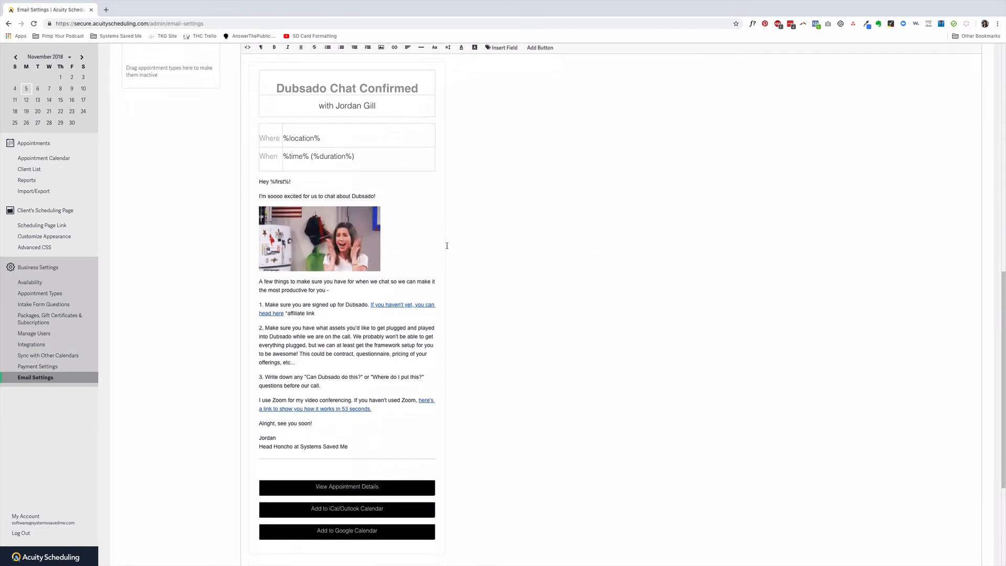
{"action": "scroll", "coordinate": [446, 235], "scroll_direction": "up", "scroll_amount": 6}
{"action": "scroll", "coordinate": [447, 246], "scroll_direction": "up", "scroll_amount": 5}
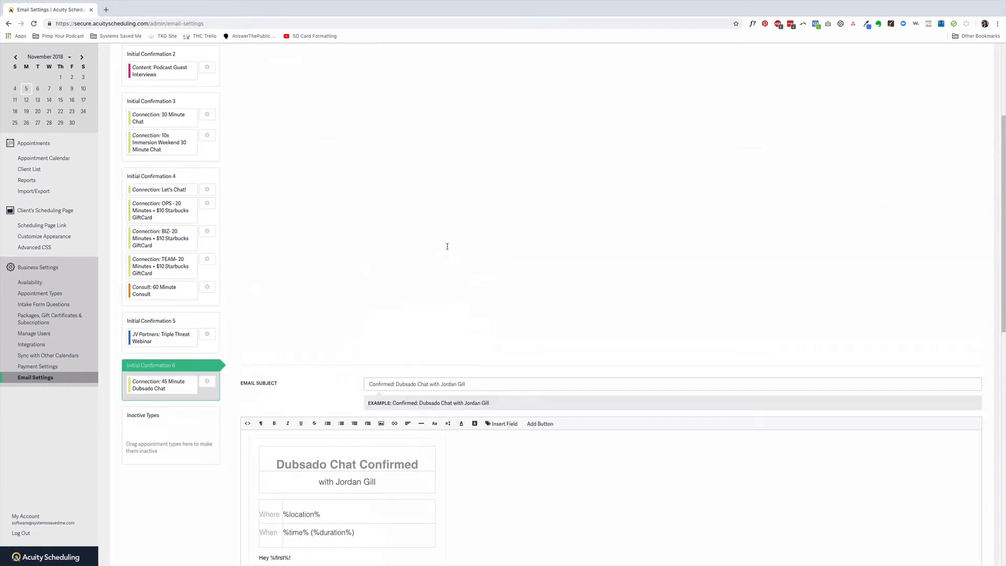
{"action": "scroll", "coordinate": [371, 259], "scroll_direction": "up", "scroll_amount": 2}
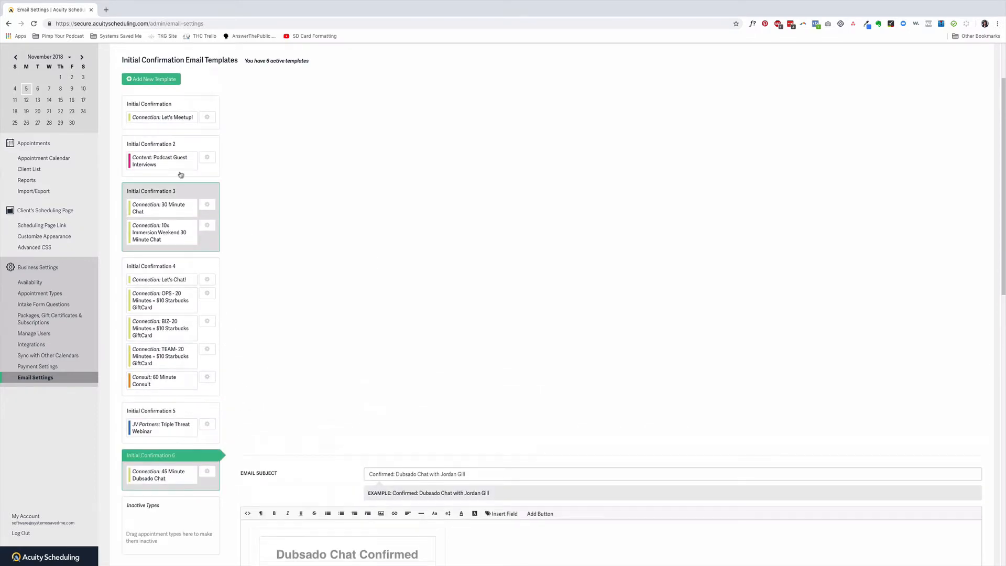
Step: Reopen the Let's Meetup! confirmation template and examine its meeting place, time, duration and client name placeholders in the subject and body
{"action": "left_click", "coordinate": [181, 105]}
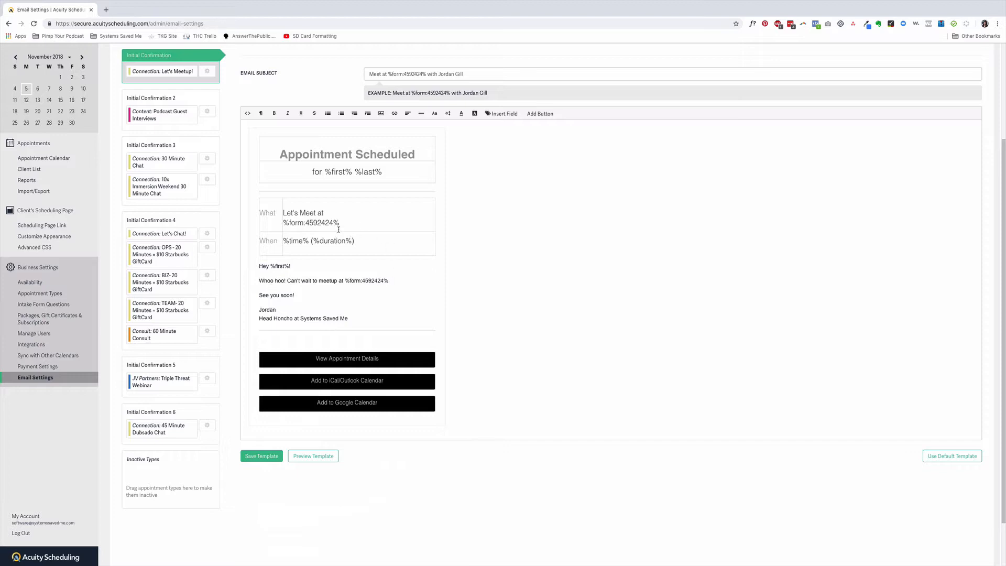
{"action": "left_click_drag", "start_coordinate": [389, 74], "coordinate": [426, 73]}
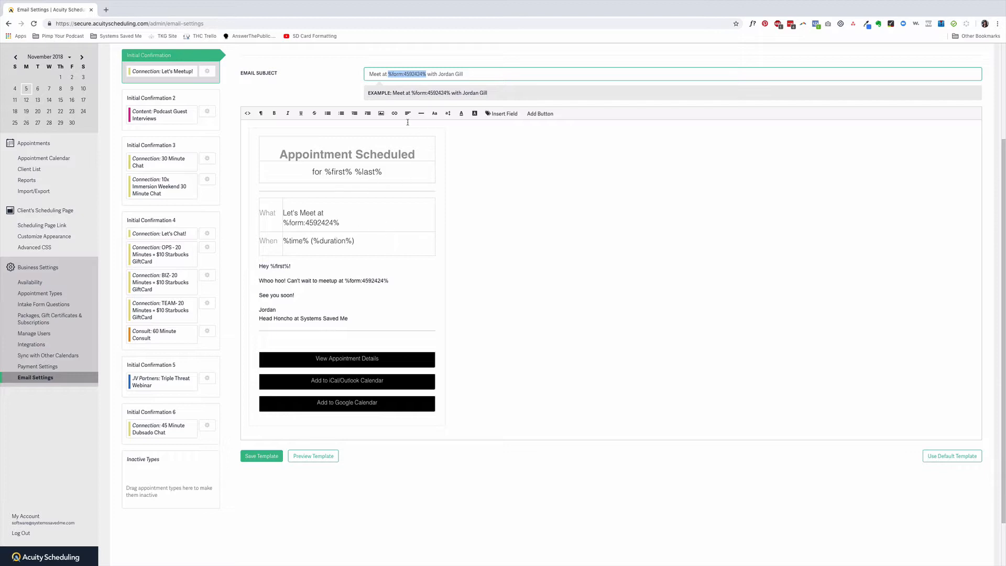
{"action": "triple_click", "coordinate": [337, 224]}
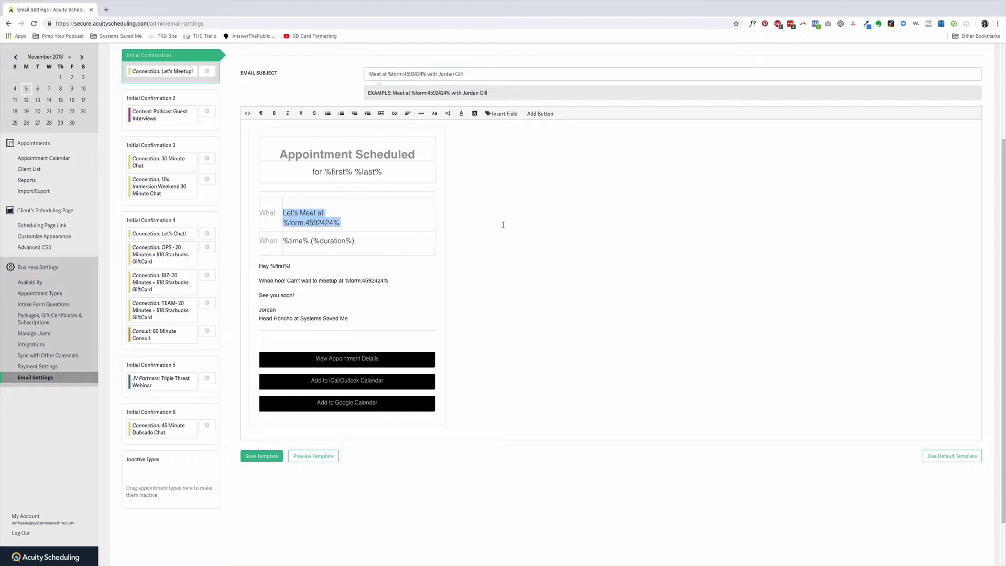
{"action": "left_click", "coordinate": [416, 317]}
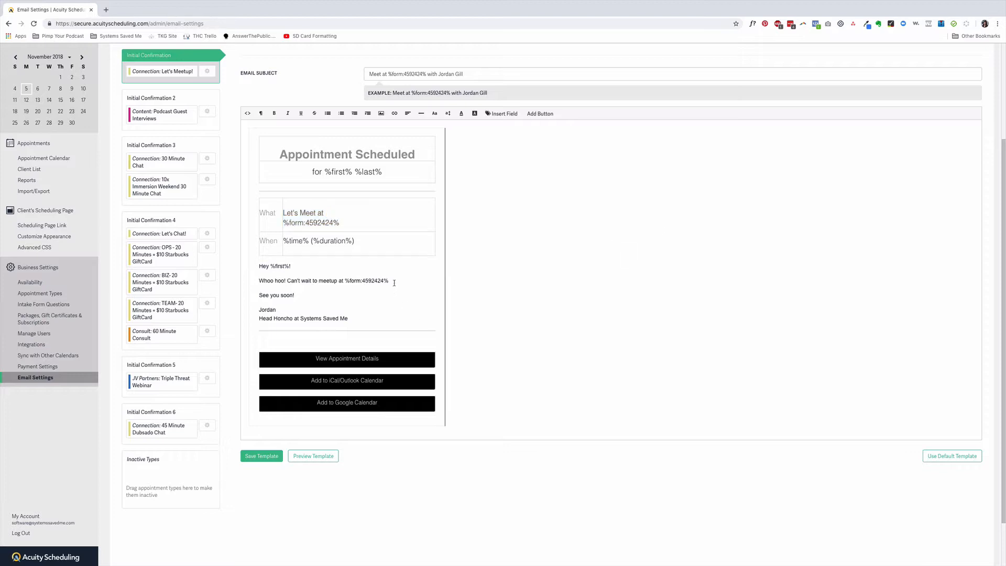
{"action": "left_click_drag", "start_coordinate": [394, 281], "coordinate": [346, 282]}
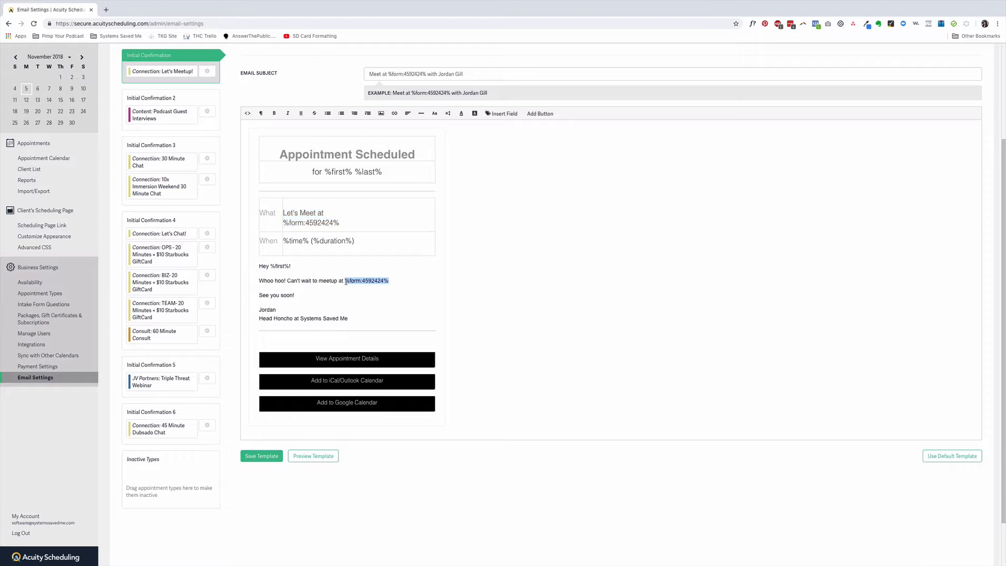
{"action": "double_click", "coordinate": [406, 73]}
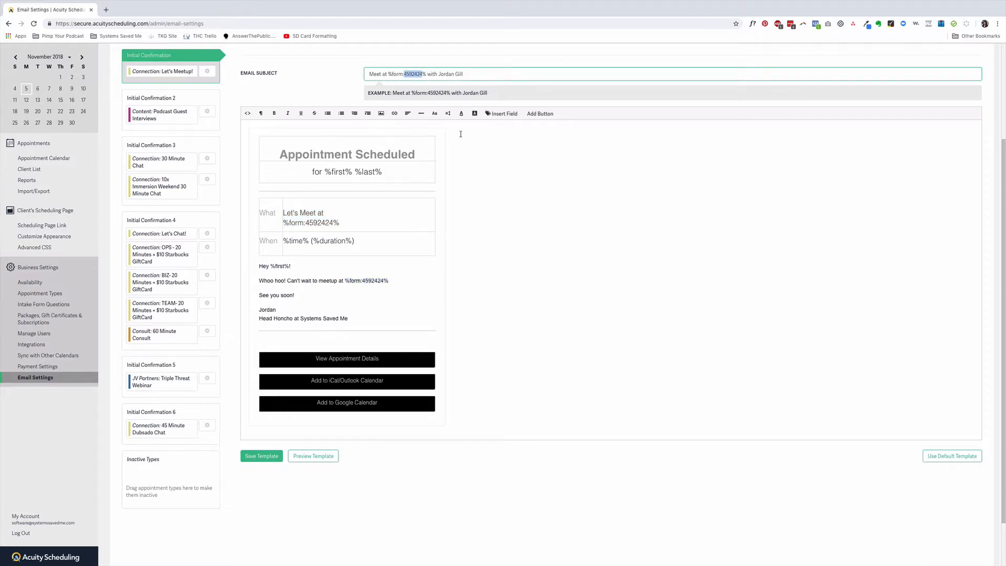
{"action": "left_click", "coordinate": [287, 242]}
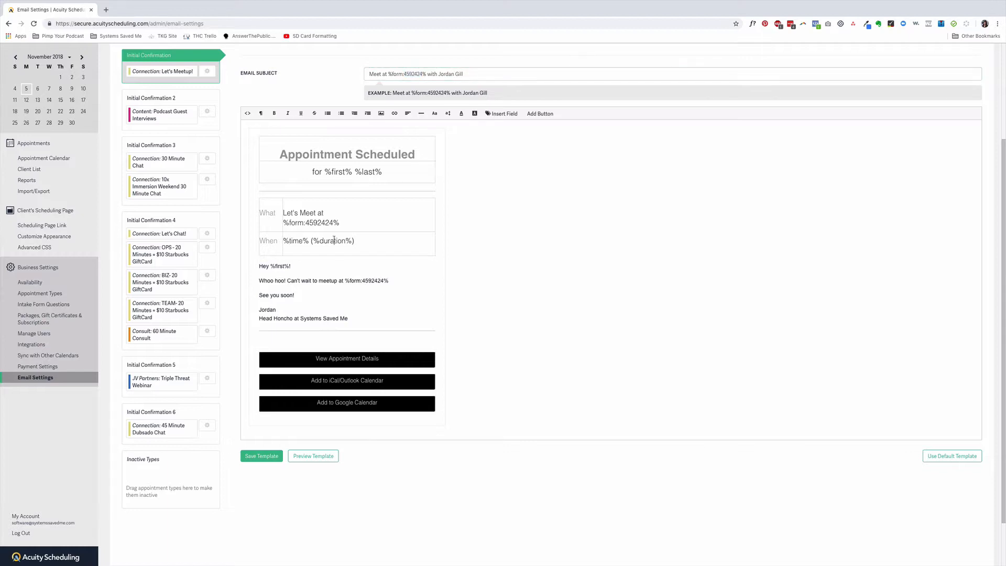
{"action": "left_click", "coordinate": [371, 171]}
Step: Show the fields that can be inserted into the Let's Meetup! confirmation email and review the client and appointment ones
{"action": "scroll", "coordinate": [462, 163], "scroll_direction": "down", "scroll_amount": 1}
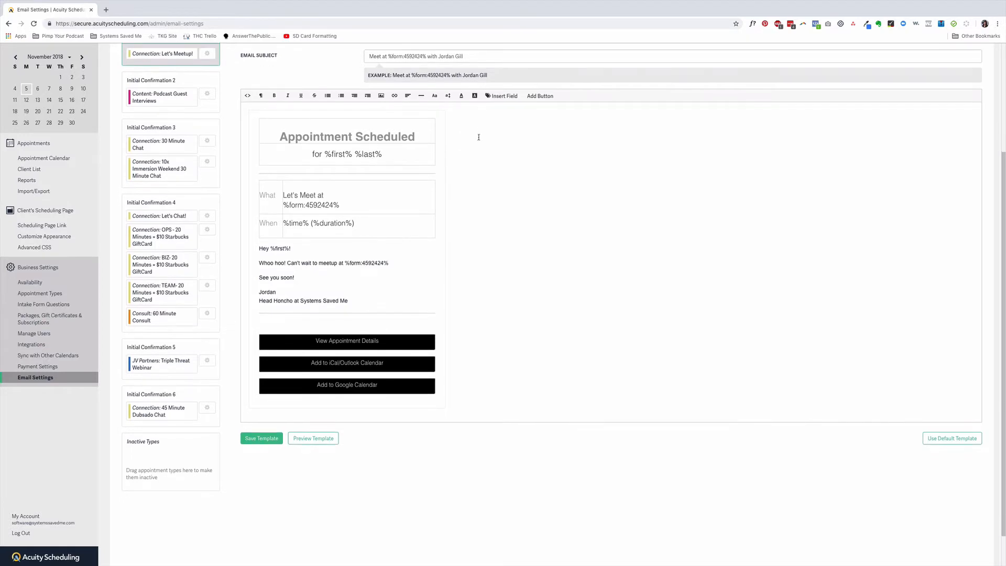
{"action": "scroll", "coordinate": [496, 158], "scroll_direction": "up", "scroll_amount": 1}
{"action": "left_click", "coordinate": [503, 122]}
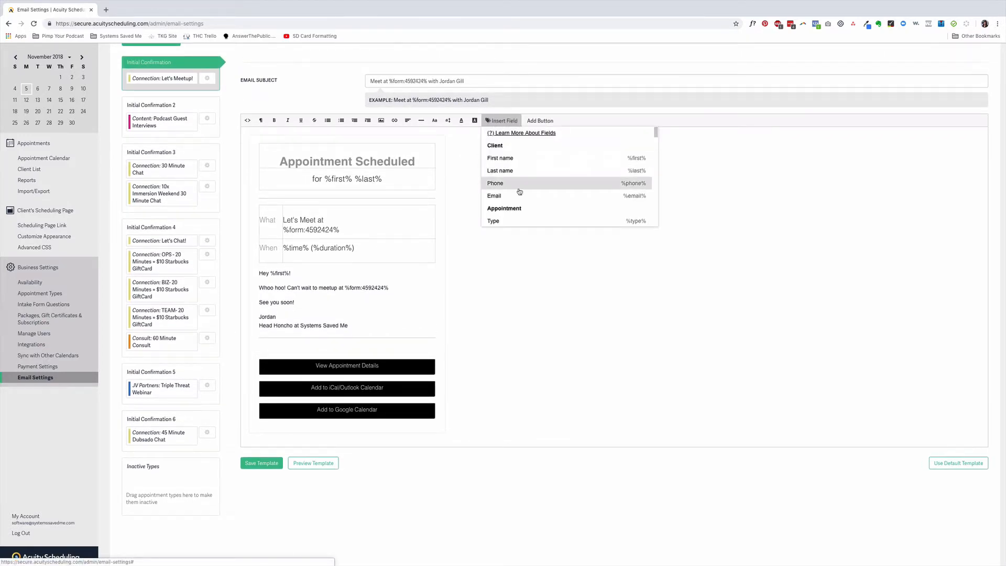
{"action": "scroll", "coordinate": [520, 189], "scroll_direction": "down", "scroll_amount": 2}
{"action": "scroll", "coordinate": [520, 189], "scroll_direction": "up", "scroll_amount": 2}
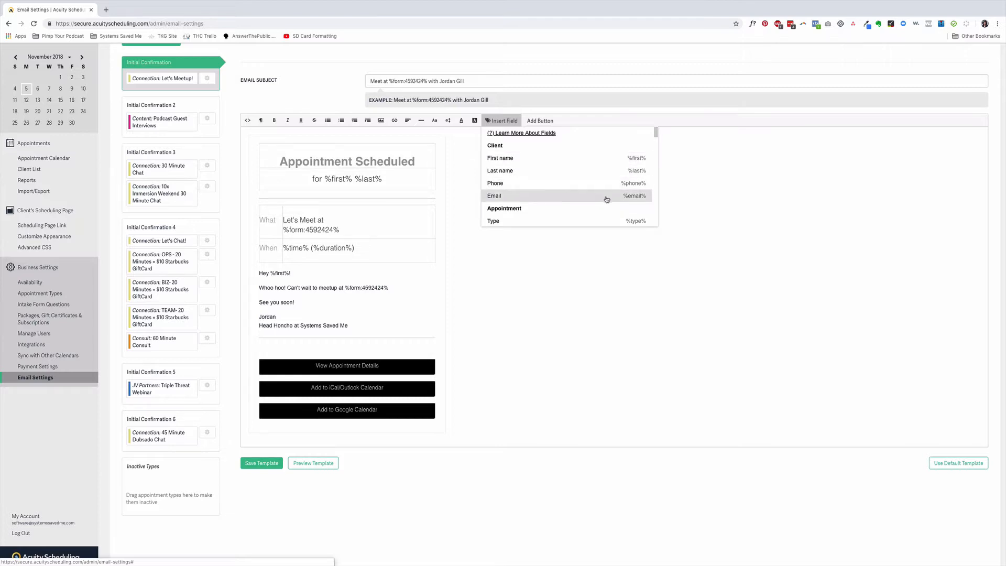
{"action": "scroll", "coordinate": [599, 184], "scroll_direction": "down", "scroll_amount": 3}
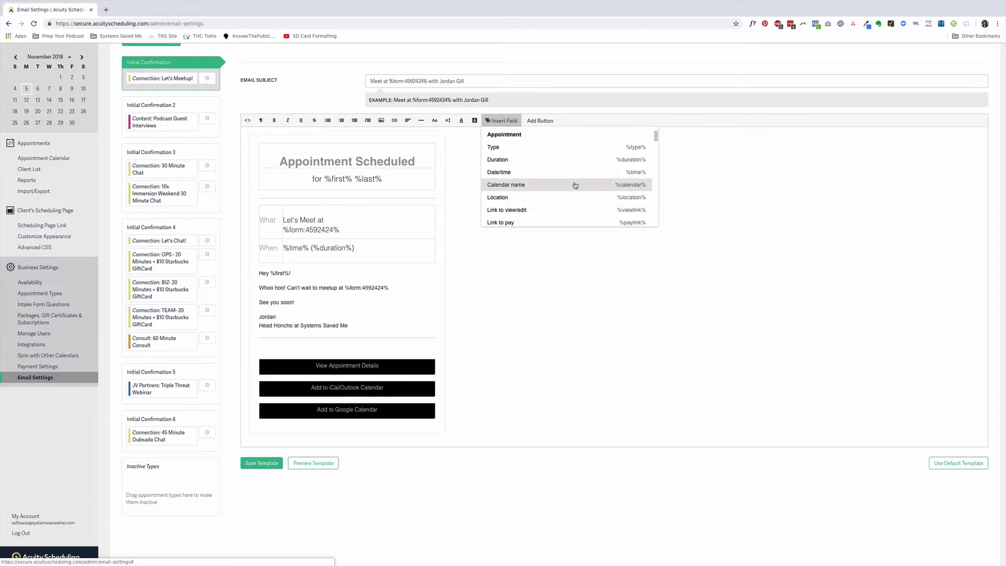
{"action": "scroll", "coordinate": [571, 185], "scroll_direction": "down", "scroll_amount": 3}
{"action": "scroll", "coordinate": [575, 185], "scroll_direction": "down", "scroll_amount": 2}
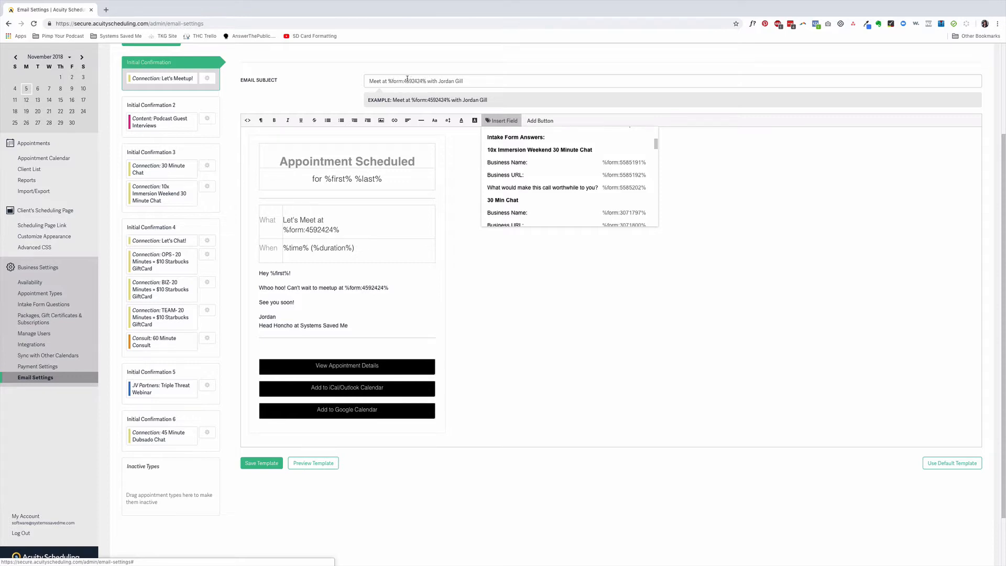
Step: Examine the insertable intake form answer fields for each form, from 10x Immersion Weekend 30 Minute Chat to OPS - 20 Minutes, and close the list
{"action": "scroll", "coordinate": [516, 152], "scroll_direction": "up", "scroll_amount": 2}
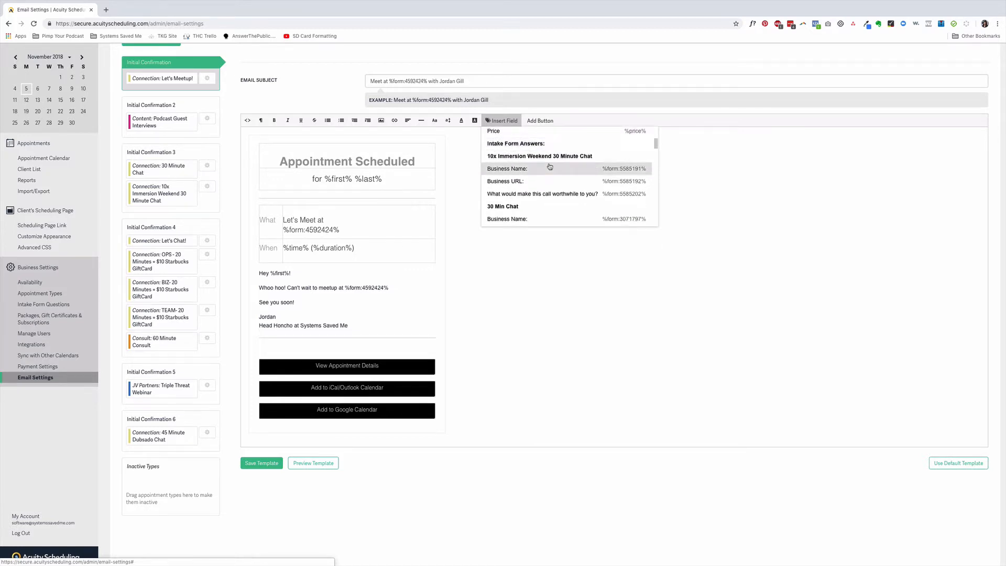
{"action": "scroll", "coordinate": [547, 189], "scroll_direction": "down", "scroll_amount": 3}
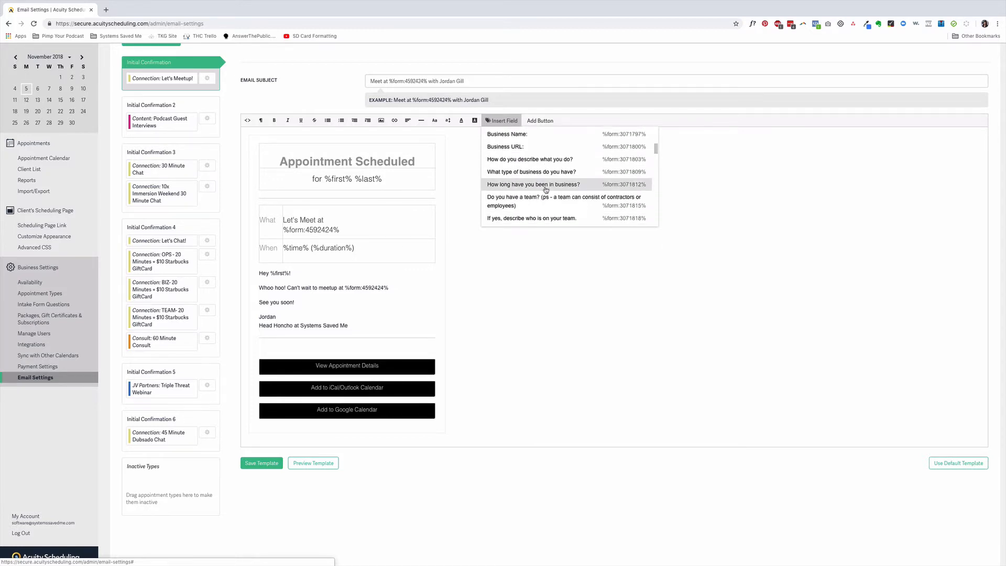
{"action": "scroll", "coordinate": [546, 190], "scroll_direction": "down", "scroll_amount": 5}
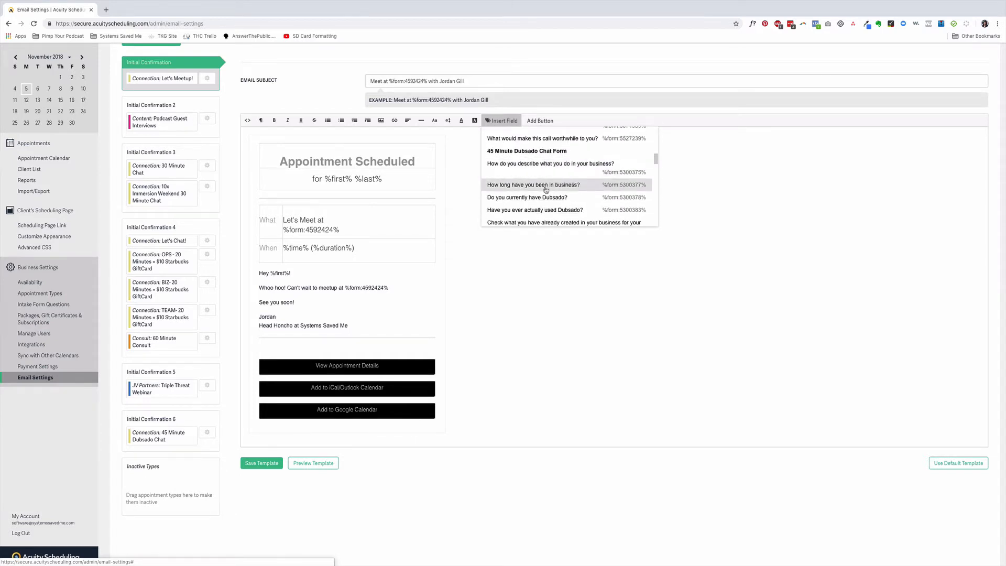
{"action": "scroll", "coordinate": [546, 189], "scroll_direction": "down", "scroll_amount": 2}
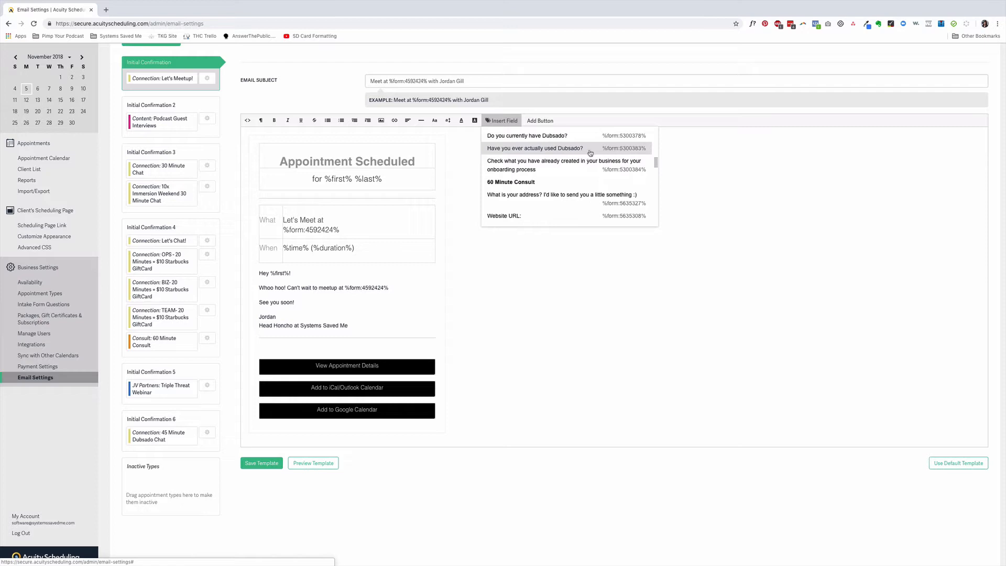
{"action": "scroll", "coordinate": [605, 169], "scroll_direction": "down", "scroll_amount": 1}
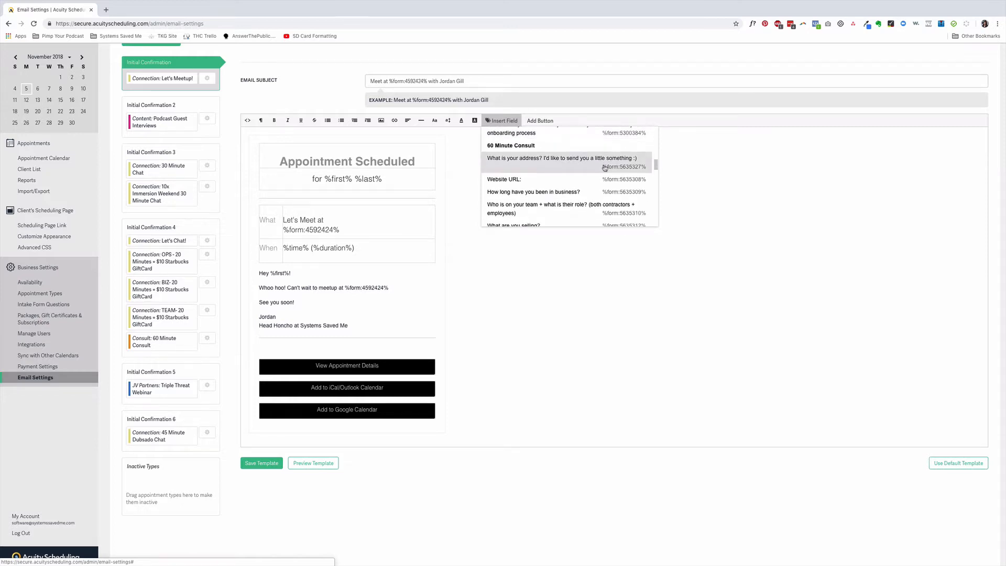
{"action": "scroll", "coordinate": [579, 179], "scroll_direction": "down", "scroll_amount": 2}
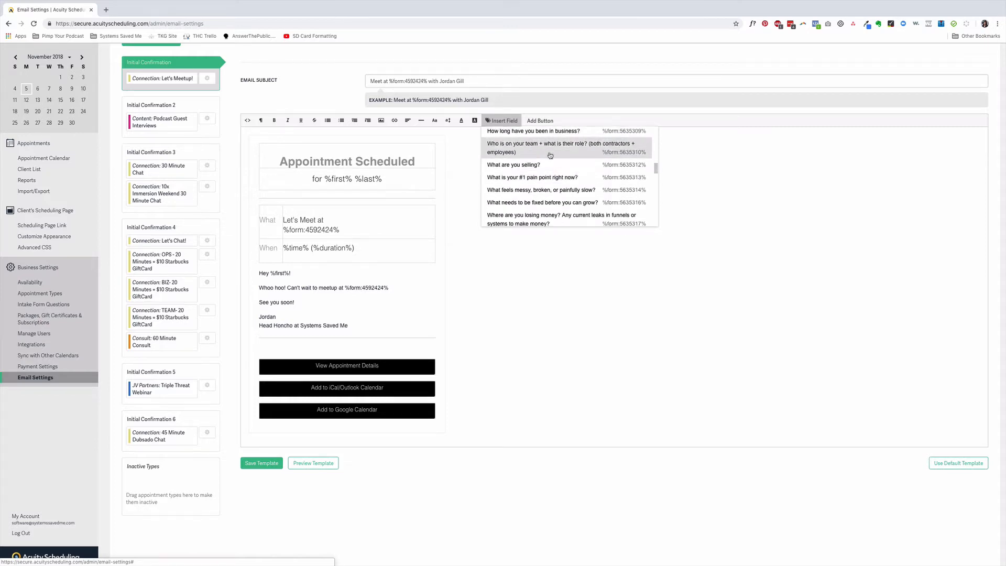
{"action": "scroll", "coordinate": [561, 205], "scroll_direction": "down", "scroll_amount": 2}
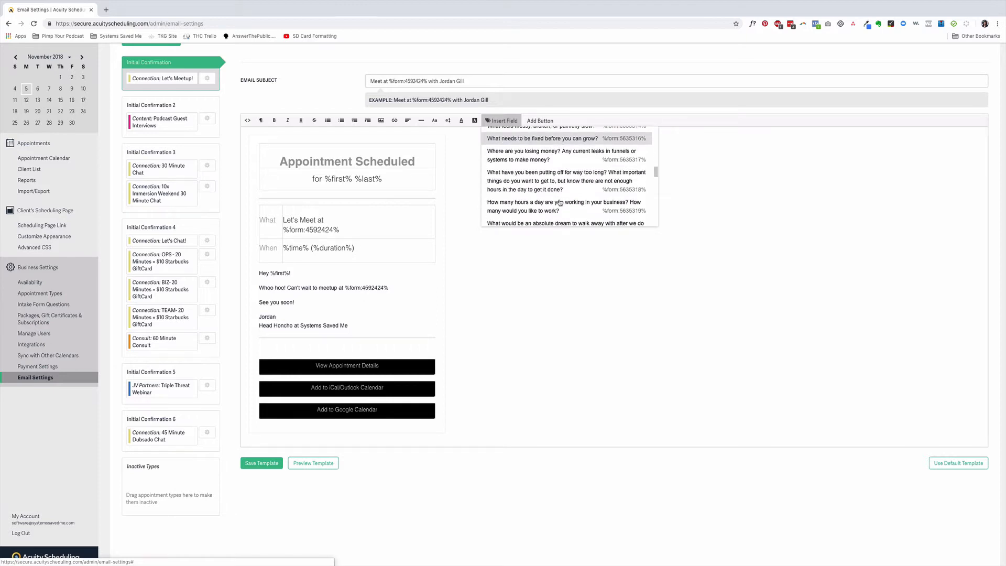
{"action": "scroll", "coordinate": [561, 204], "scroll_direction": "up", "scroll_amount": 3}
{"action": "scroll", "coordinate": [560, 202], "scroll_direction": "down", "scroll_amount": 4}
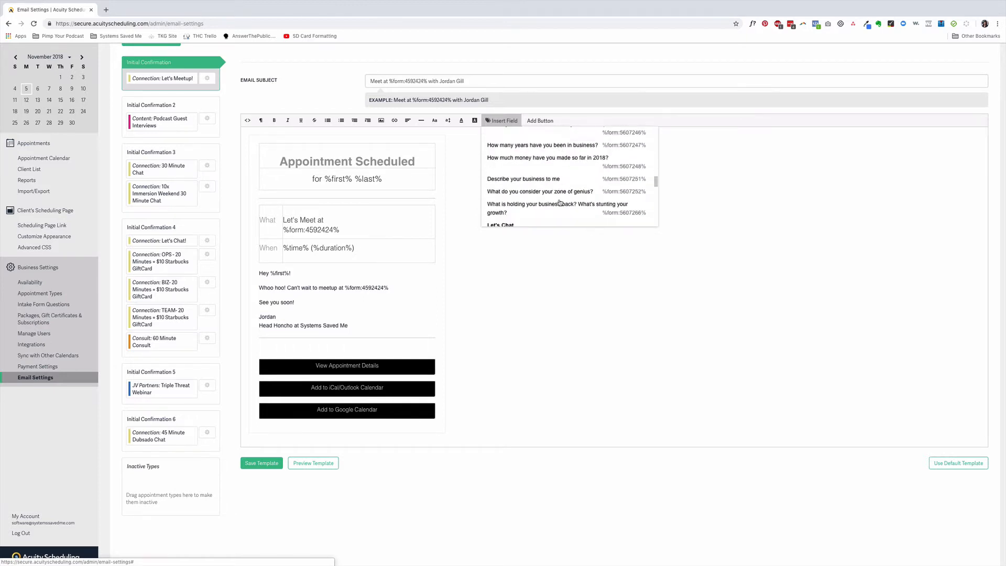
{"action": "scroll", "coordinate": [560, 203], "scroll_direction": "down", "scroll_amount": 3}
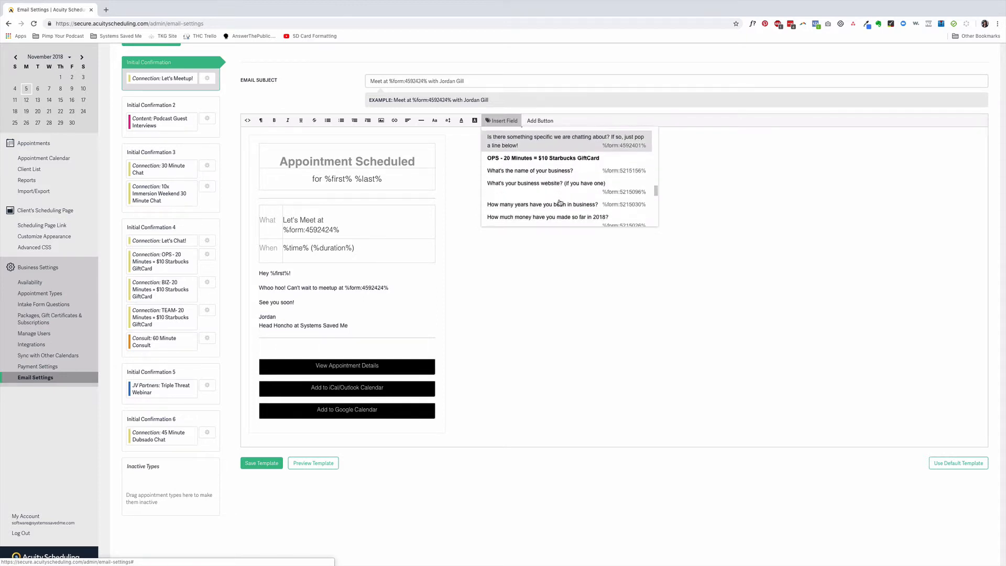
{"action": "left_click", "coordinate": [342, 230]}
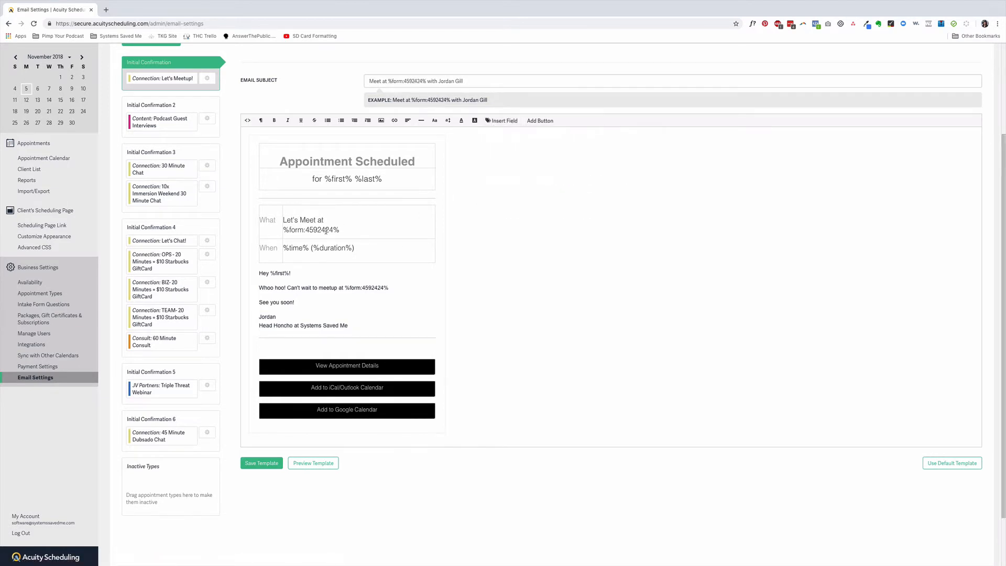
Step: Open the 30 Minute Chat confirmation template and examine the %location% placeholder that supplies the call link
{"action": "left_click", "coordinate": [182, 157]}
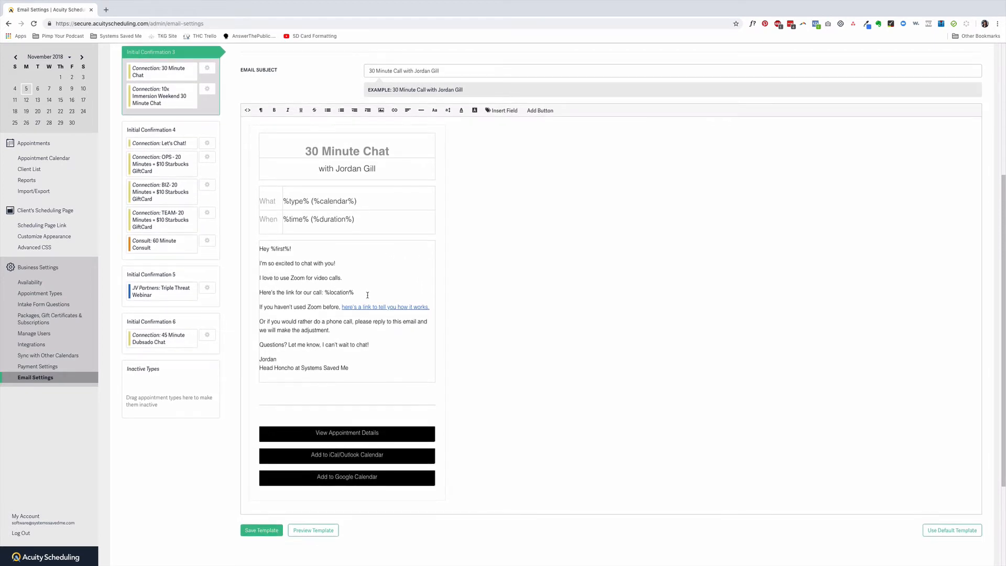
{"action": "left_click", "coordinate": [353, 291]}
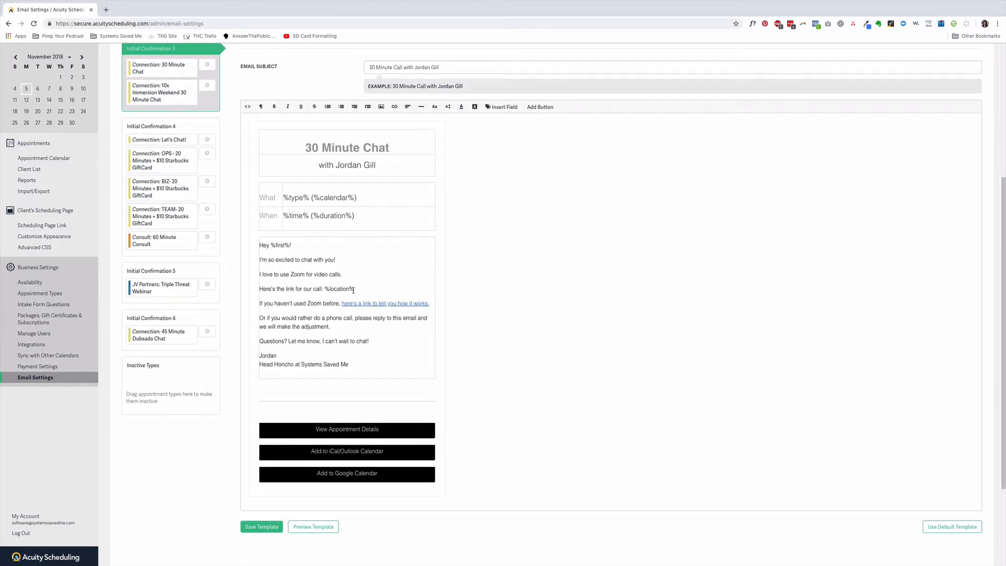
{"action": "left_click_drag", "start_coordinate": [359, 288], "coordinate": [323, 289]}
Step: Follow the Zoom instructions link in the 30 Minute Chat email to its help article, and return to the template
{"action": "left_click", "coordinate": [394, 303]}
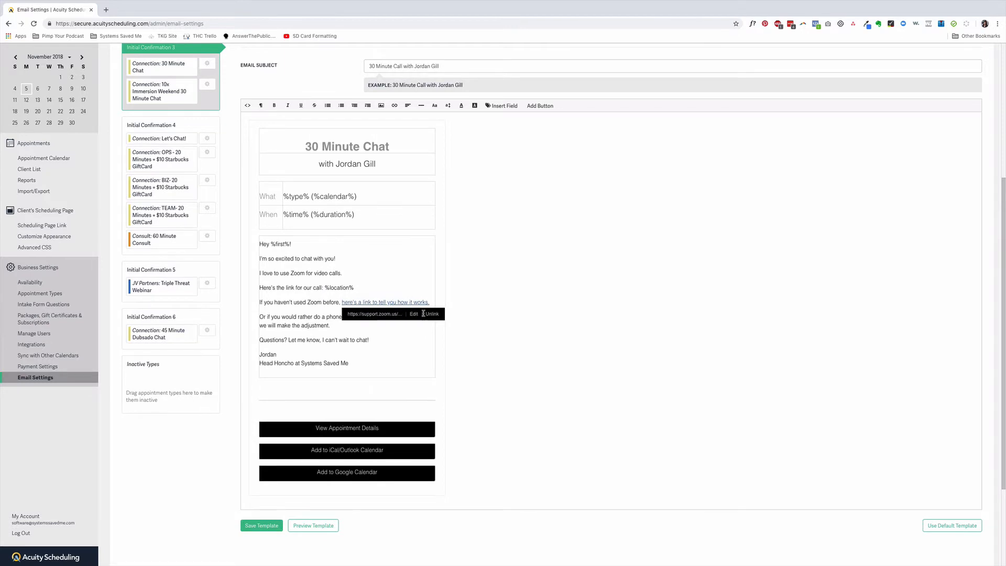
{"action": "left_click", "coordinate": [393, 314]}
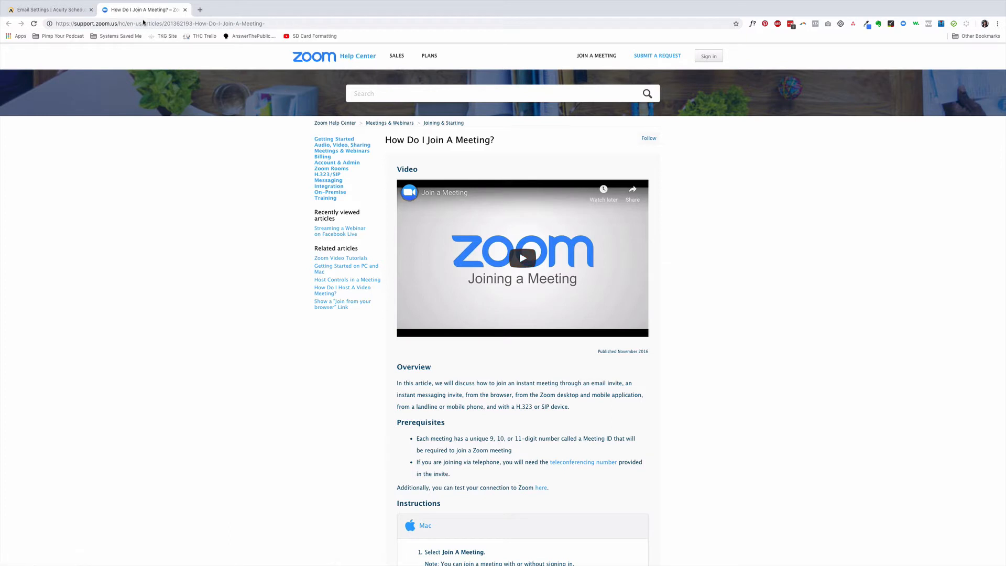
{"action": "left_click", "coordinate": [185, 10]}
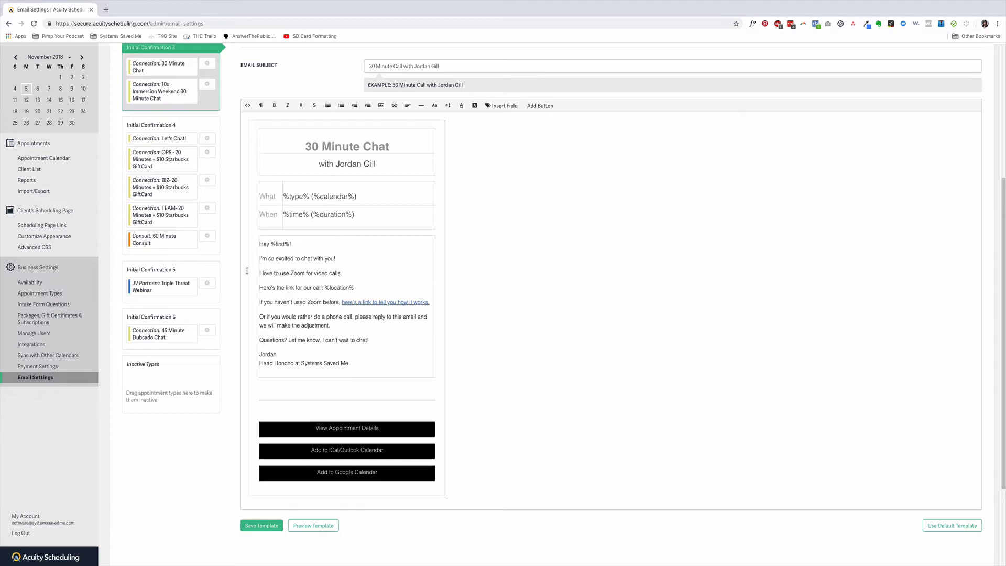
Step: Show the reminder email settings and review the 24-hour reminder's timing, recipients and Let's Meetup! template
{"action": "scroll", "coordinate": [204, 179], "scroll_direction": "up", "scroll_amount": 2}
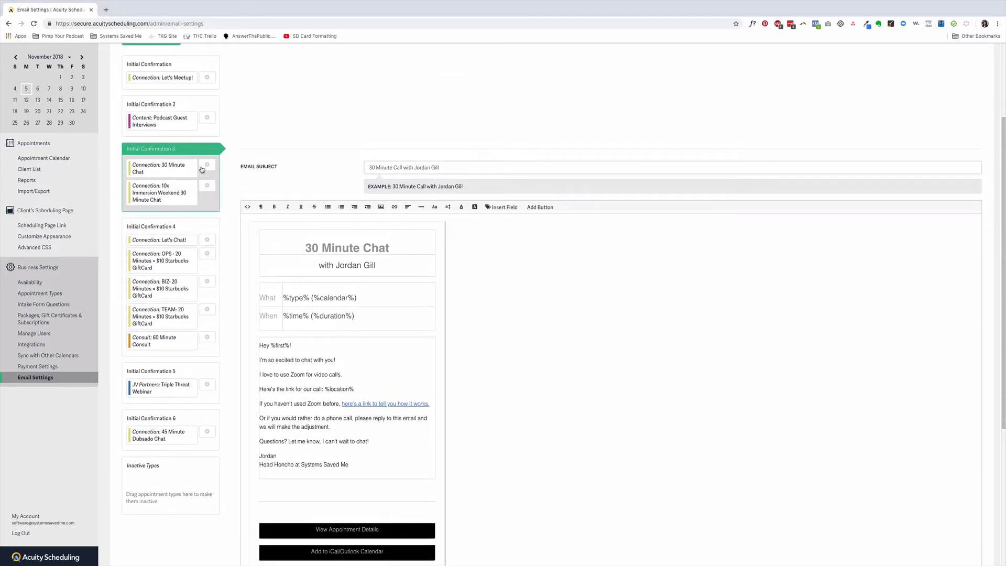
{"action": "scroll", "coordinate": [197, 164], "scroll_direction": "up", "scroll_amount": 3}
{"action": "left_click", "coordinate": [185, 50]}
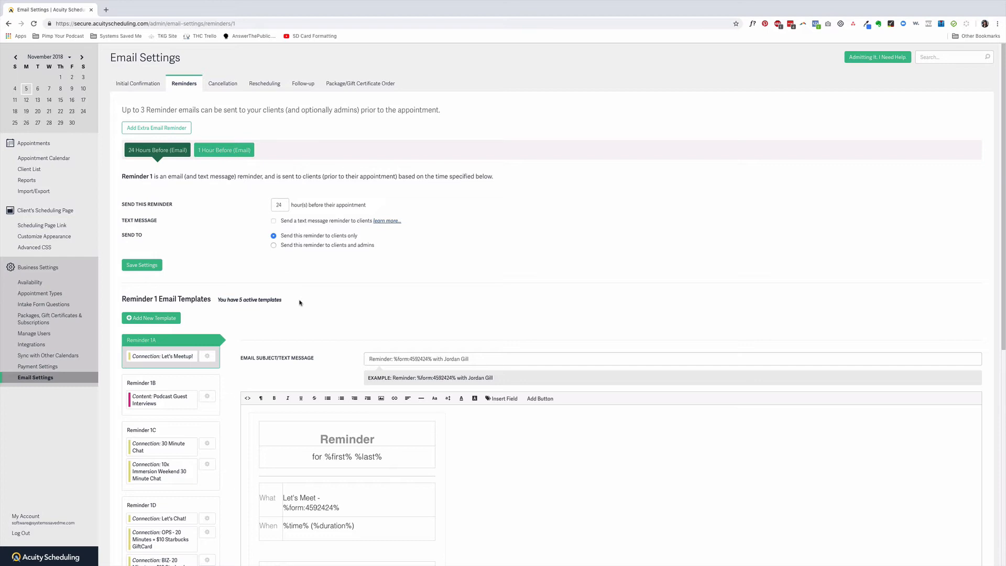
{"action": "scroll", "coordinate": [300, 303], "scroll_direction": "down", "scroll_amount": 3}
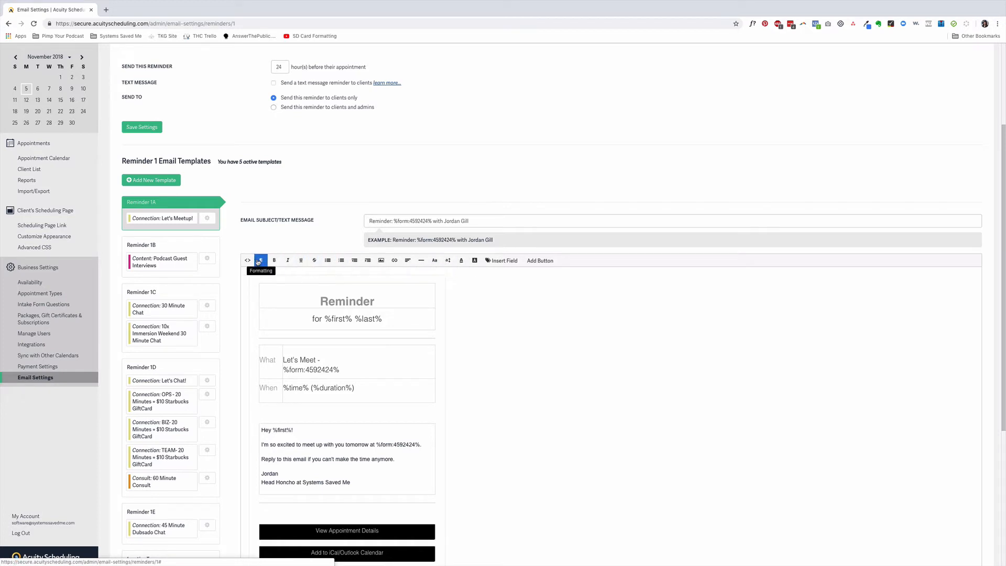
{"action": "scroll", "coordinate": [438, 352], "scroll_direction": "down", "scroll_amount": 1}
{"action": "scroll", "coordinate": [438, 352], "scroll_direction": "down", "scroll_amount": 4}
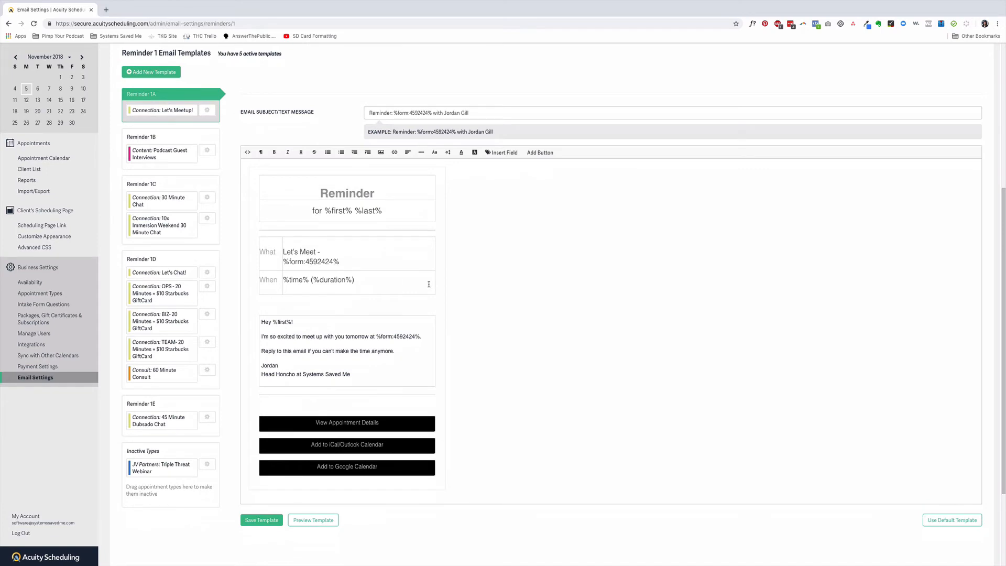
{"action": "scroll", "coordinate": [431, 293], "scroll_direction": "up", "scroll_amount": 10}
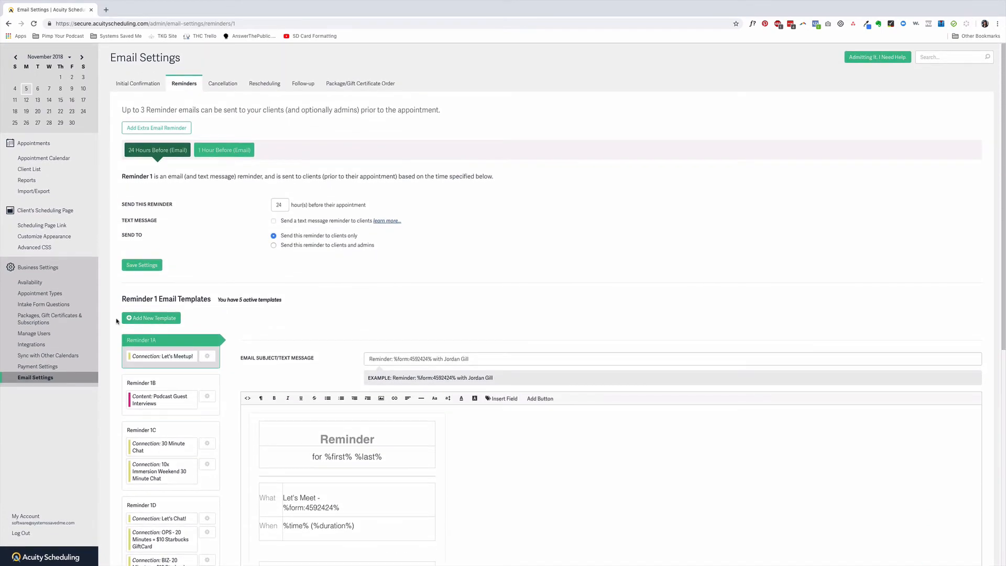
{"action": "scroll", "coordinate": [117, 321], "scroll_direction": "down", "scroll_amount": 1}
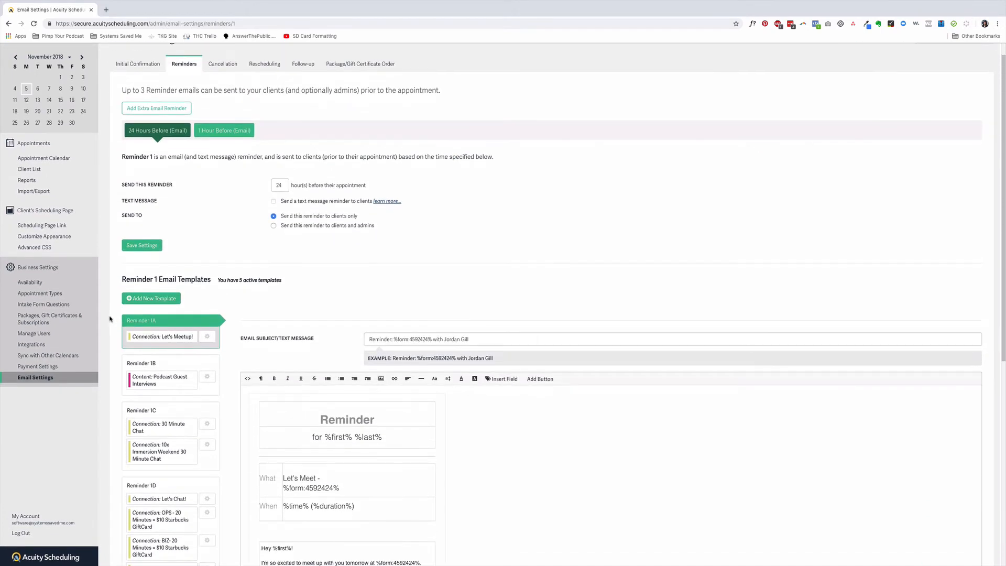
Step: Go to the integrations page, view the Zoom integration's settings and close them
{"action": "left_click", "coordinate": [40, 345]}
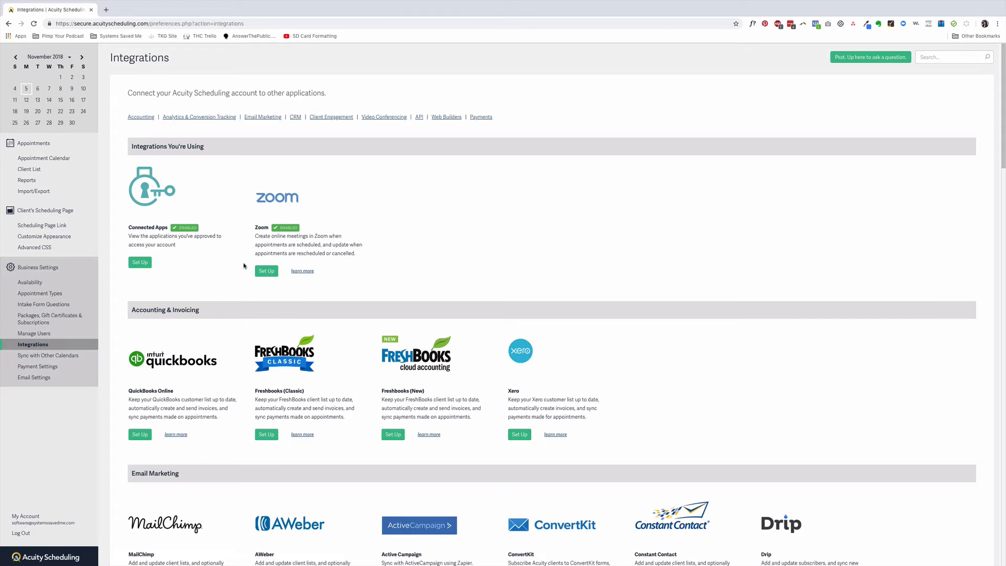
{"action": "left_click", "coordinate": [267, 271]}
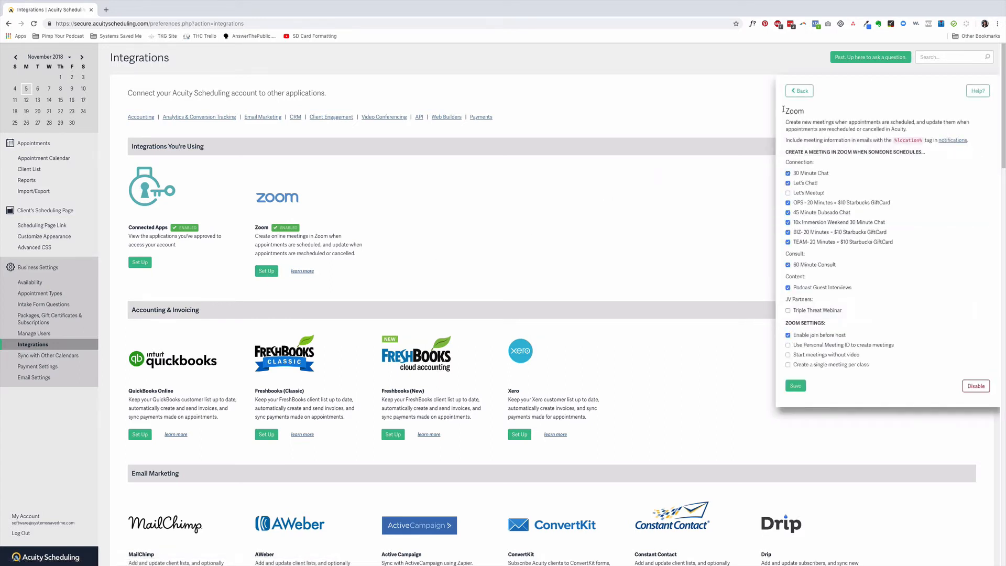
{"action": "left_click", "coordinate": [804, 94]}
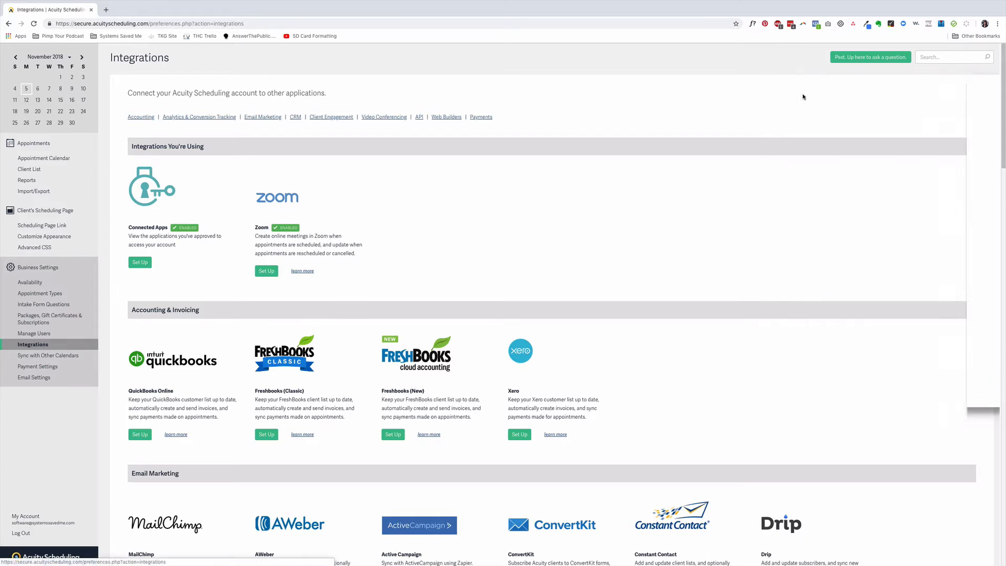
Step: Reopen the Zoom integration's settings, review which appointment types create Zoom meetings, and save the settings
{"action": "left_click", "coordinate": [267, 271]}
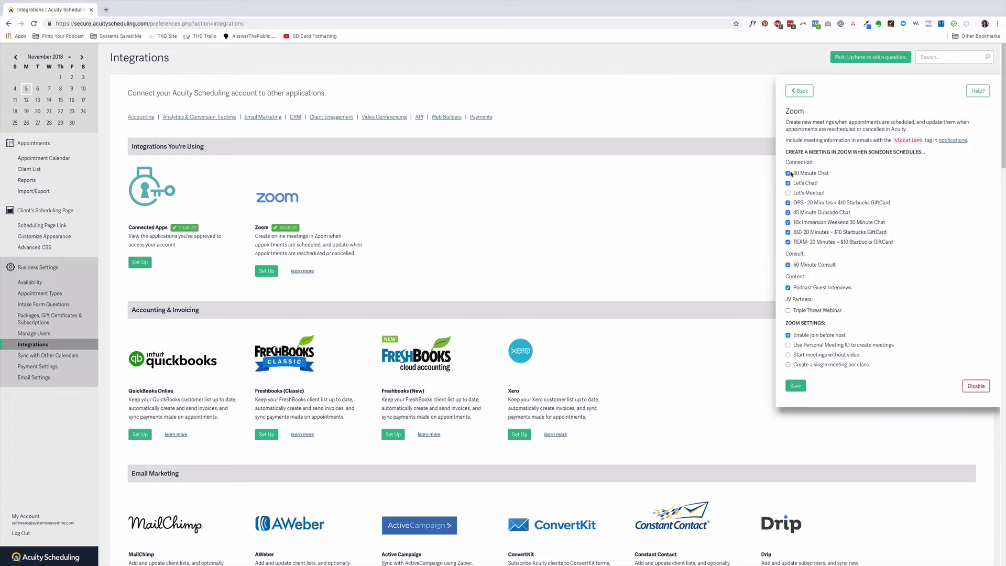
{"action": "left_click_drag", "start_coordinate": [785, 152], "coordinate": [940, 154]}
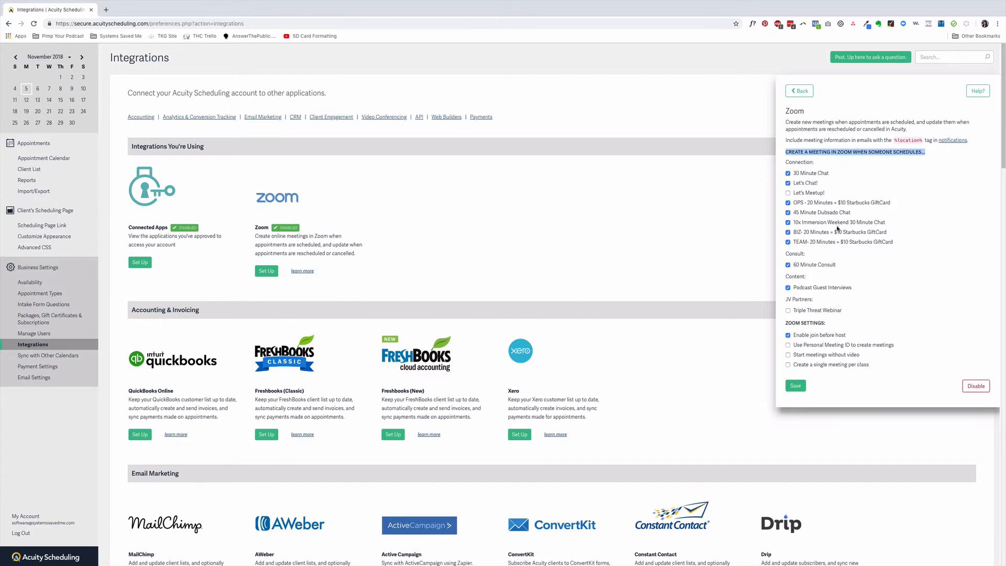
{"action": "scroll", "coordinate": [812, 296], "scroll_direction": "down", "scroll_amount": 1}
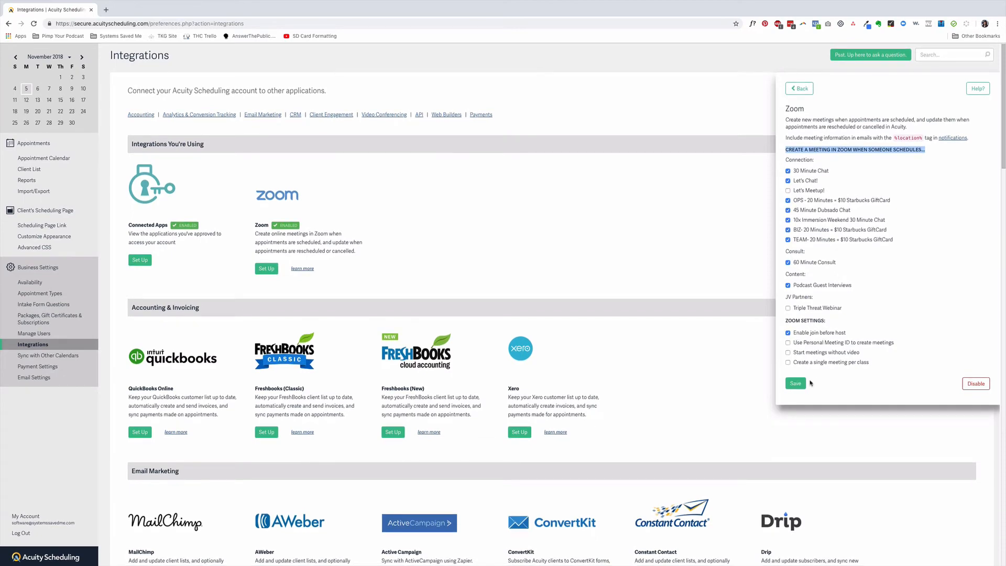
{"action": "left_click", "coordinate": [796, 384]}
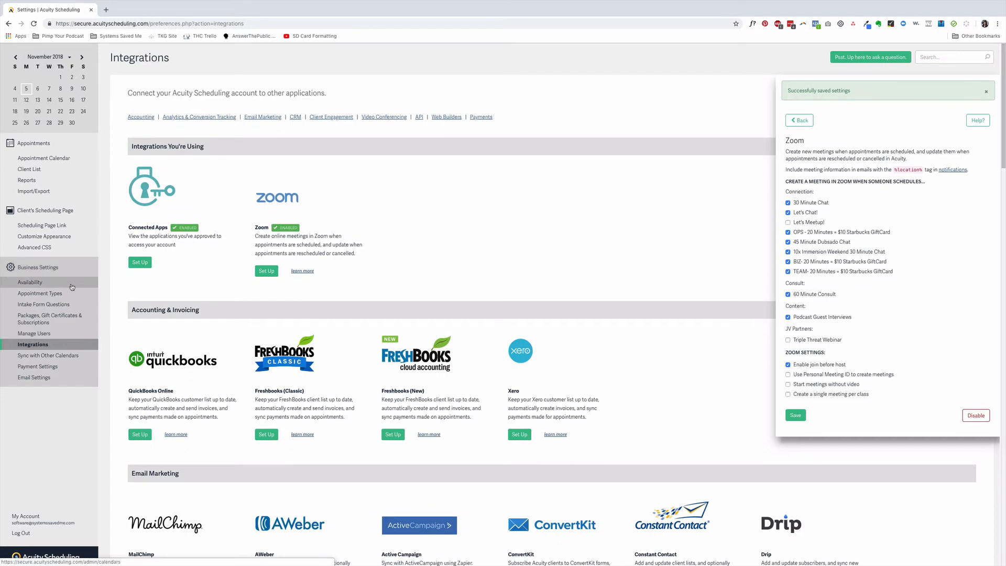
{"action": "scroll", "coordinate": [431, 229], "scroll_direction": "down", "scroll_amount": 1}
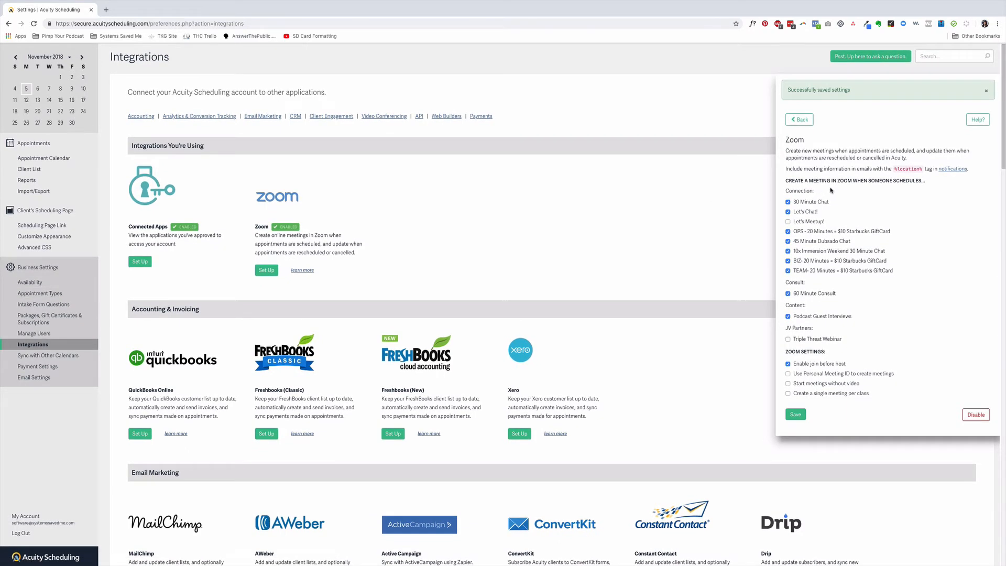
{"action": "scroll", "coordinate": [790, 238], "scroll_direction": "up", "scroll_amount": 1}
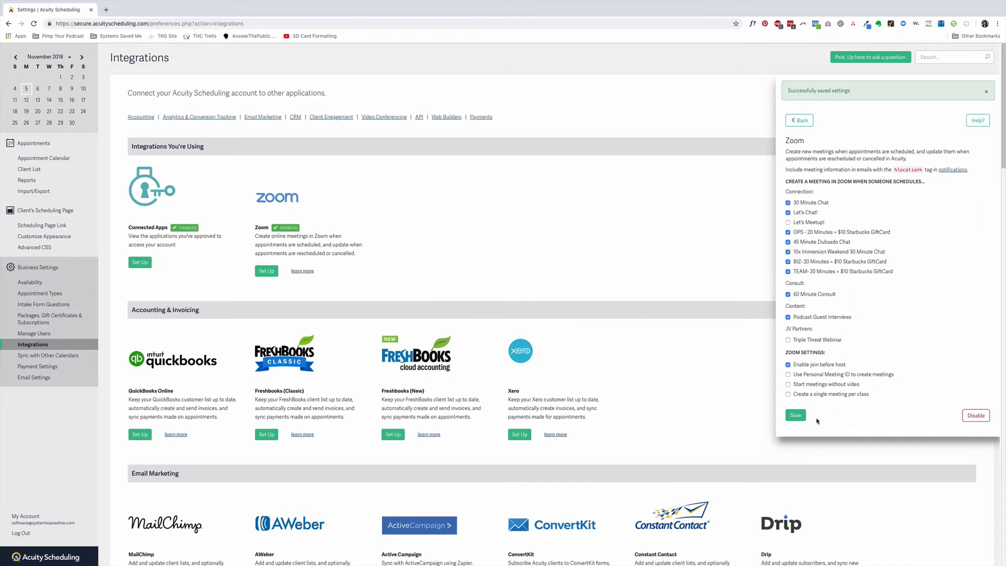
{"action": "left_click", "coordinate": [796, 416]}
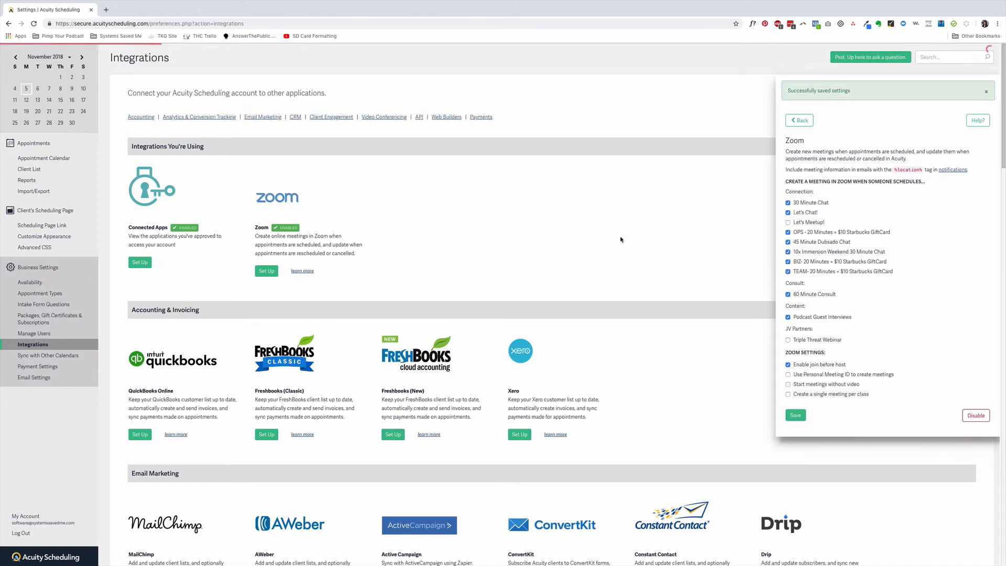